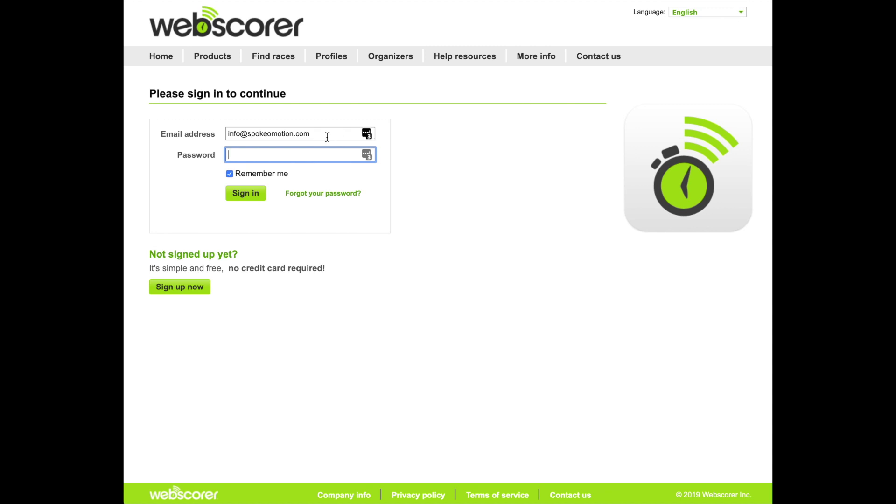
# - Sign up for a new Webscorer account, entering and confirming a password
pyautogui.click(196, 290)
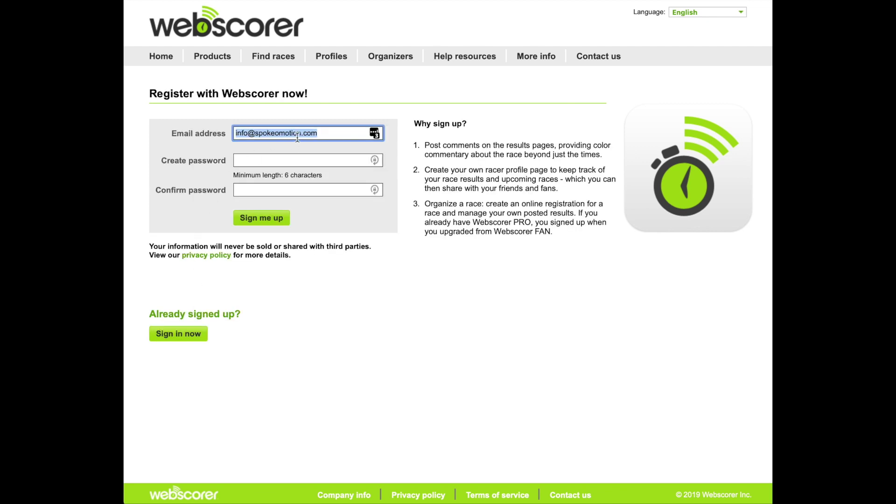
pyautogui.click(299, 160)
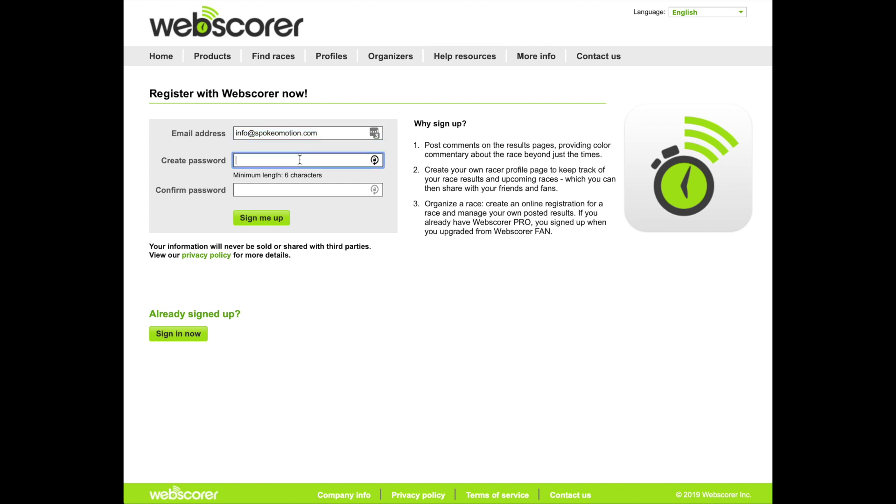
pyautogui.click(299, 189)
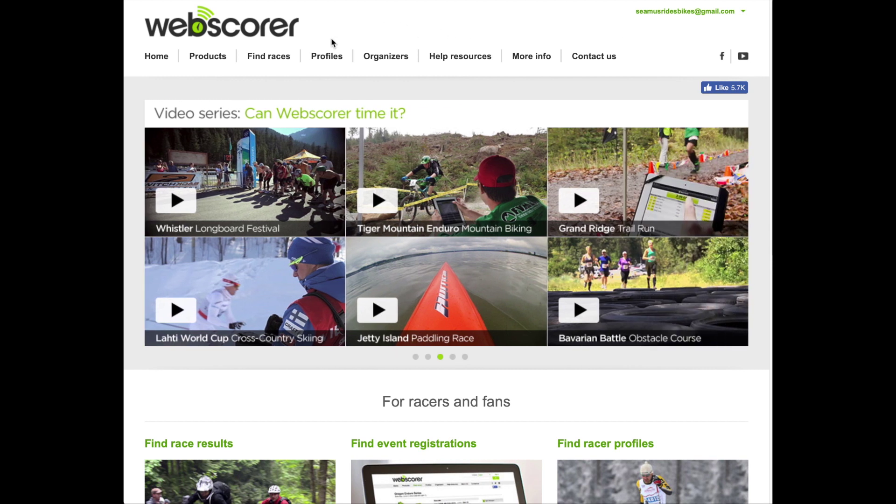
# - Go to My racer profile from the Profiles menu
pyautogui.moveTo(329, 47)
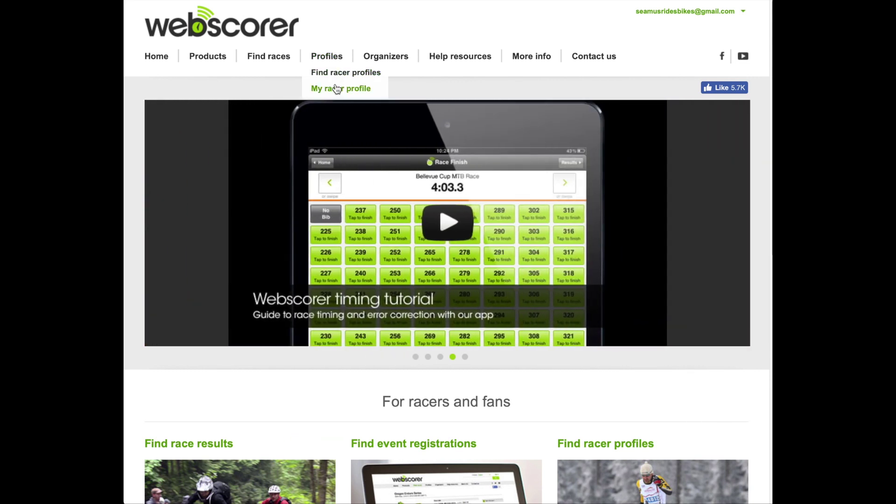
pyautogui.click(337, 90)
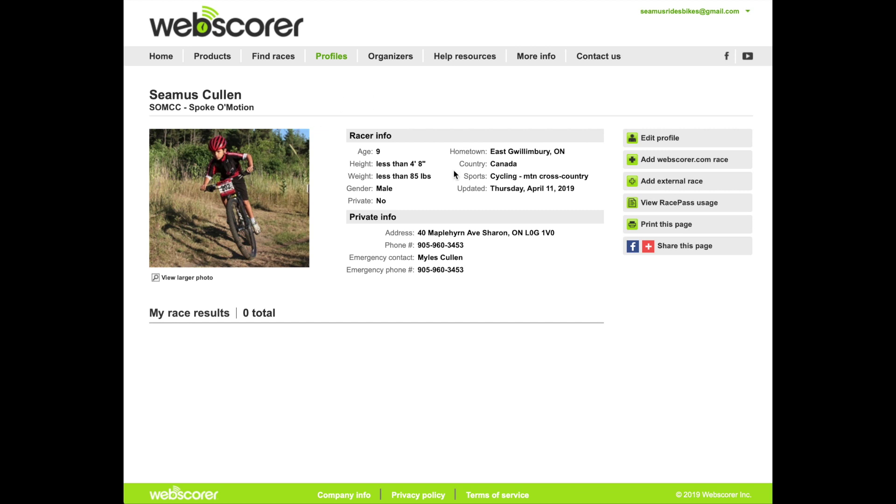
# - Open the racer profile in edit mode and review the form, leaving the Sports list unchanged
pyautogui.click(665, 139)
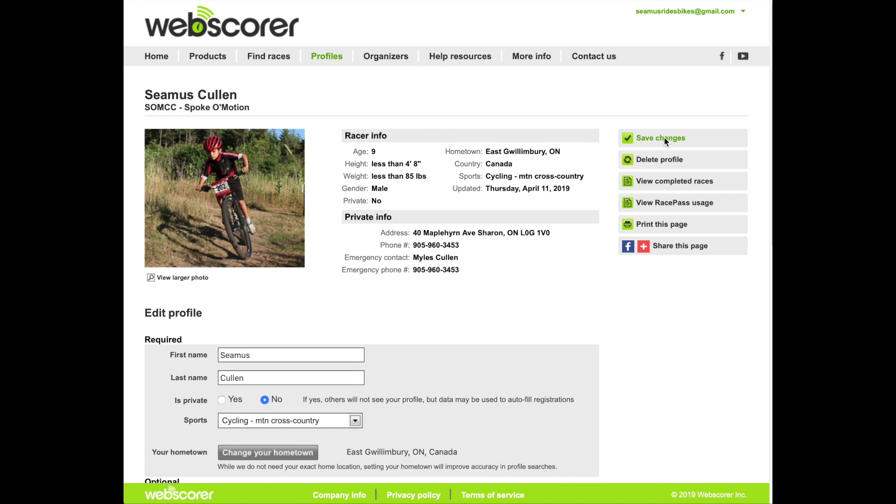
pyautogui.scroll(-3, 559, 289)
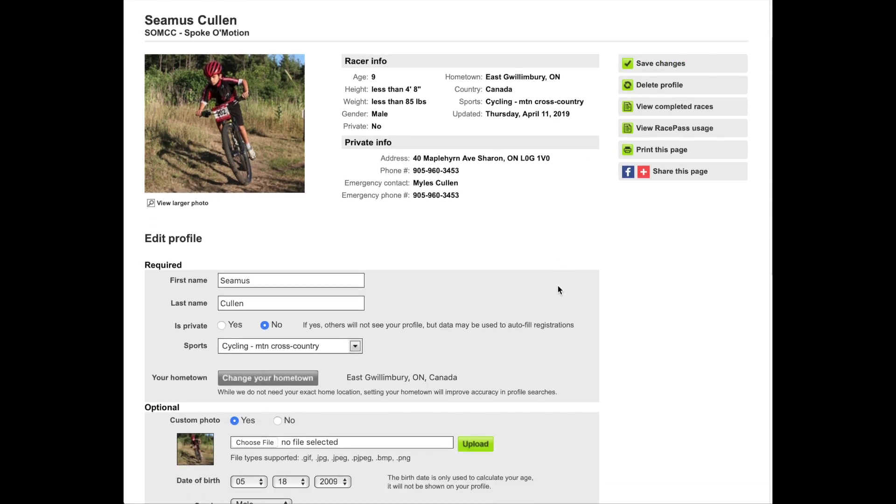
pyautogui.scroll(-1, 559, 289)
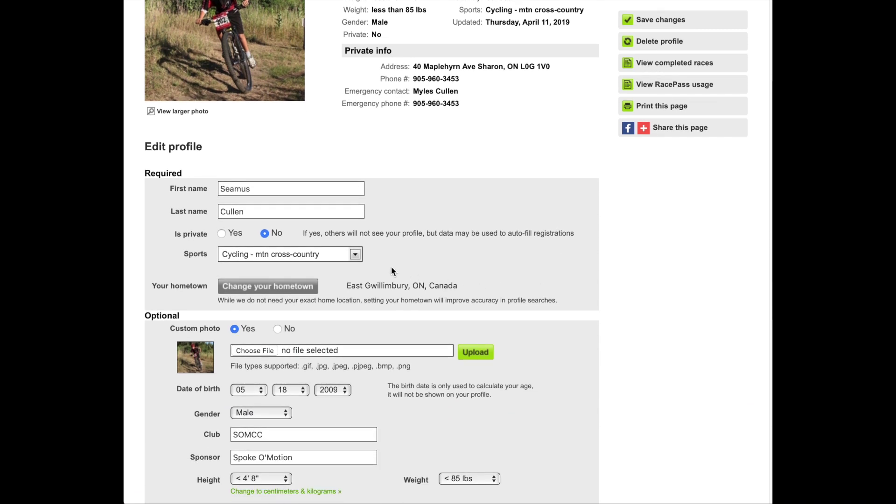
pyautogui.click(356, 254)
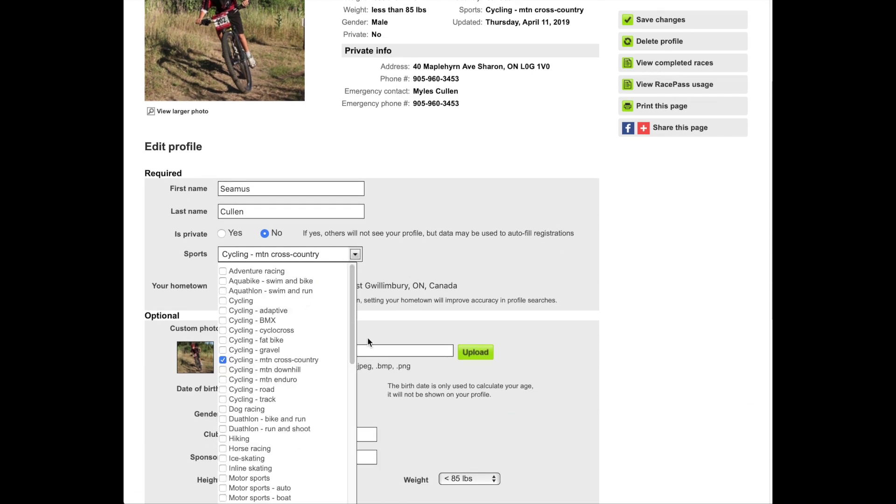
pyautogui.click(425, 248)
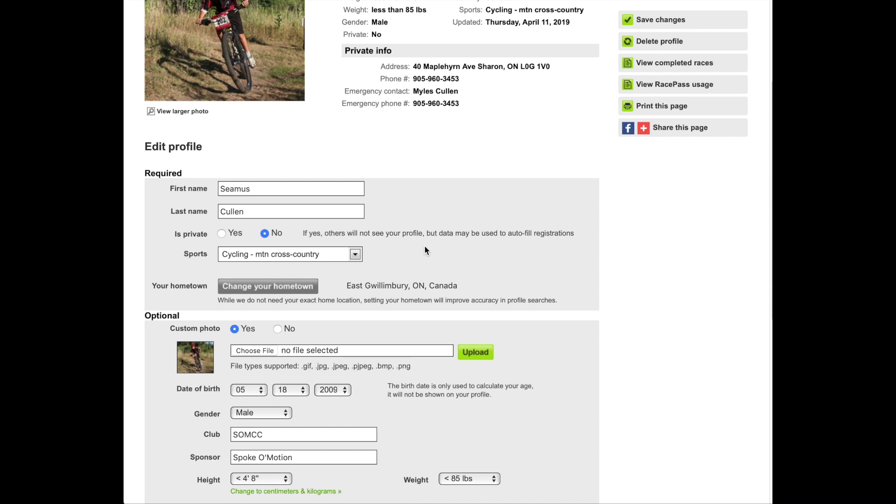
pyautogui.scroll(-3, 425, 248)
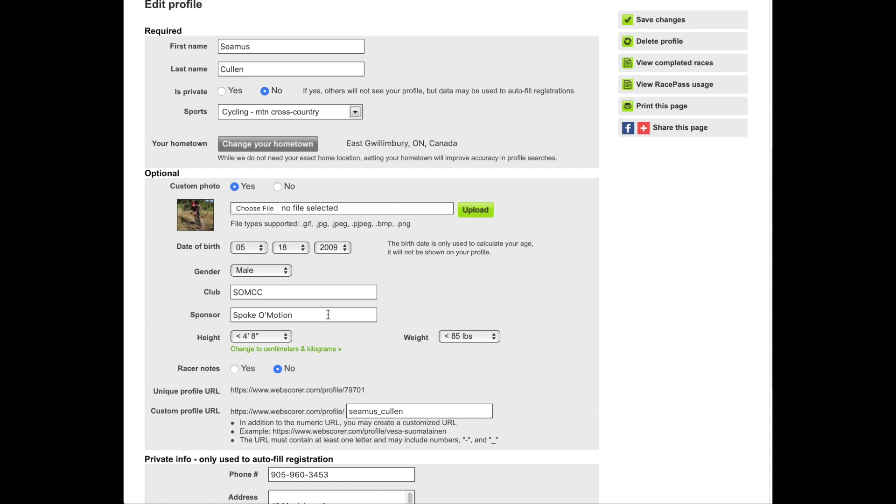
pyautogui.scroll(3, 329, 314)
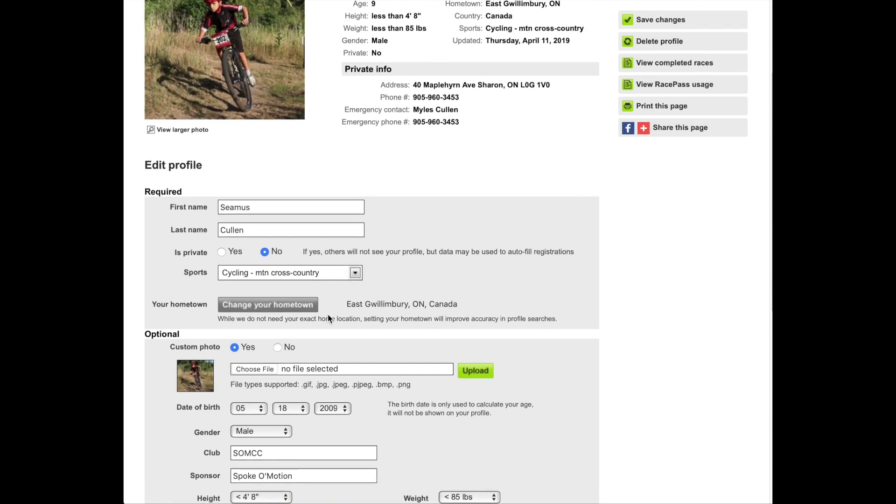
pyautogui.scroll(3, 328, 315)
pyautogui.scroll(1, 328, 319)
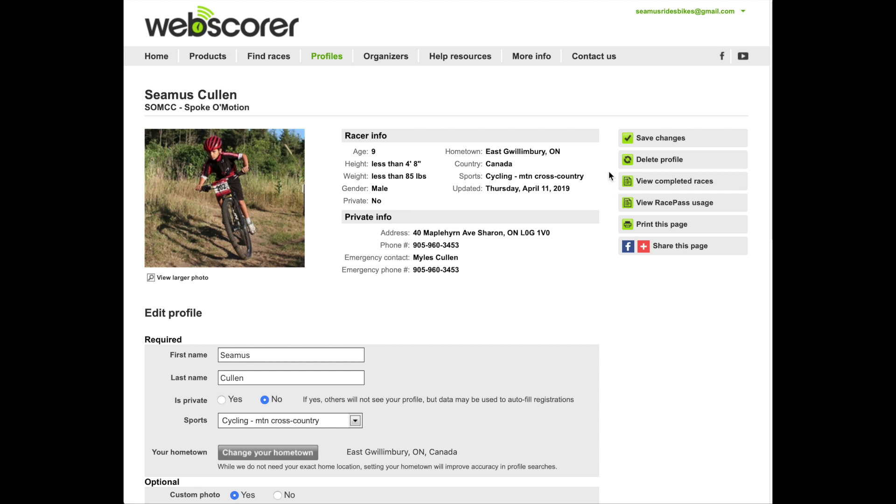
# - Save the profile, then search organizers by name for 'spoke' and open Spoke O'Motion
pyautogui.click(671, 141)
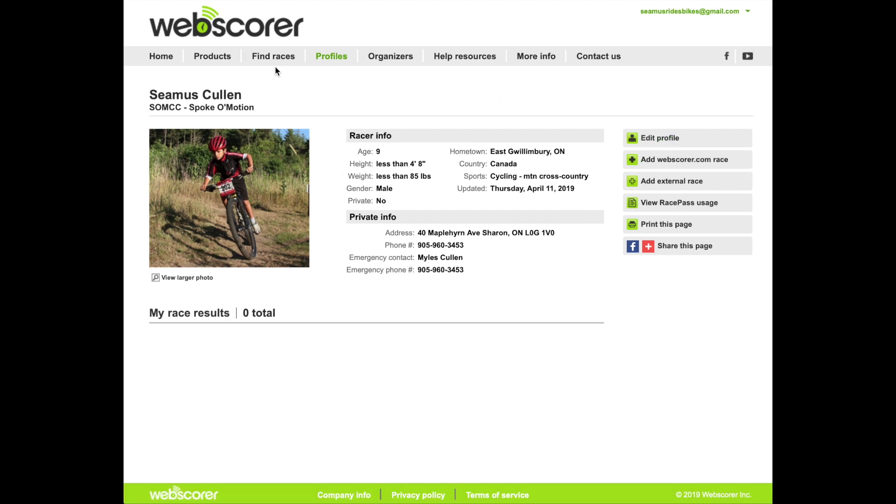
pyautogui.moveTo(275, 60)
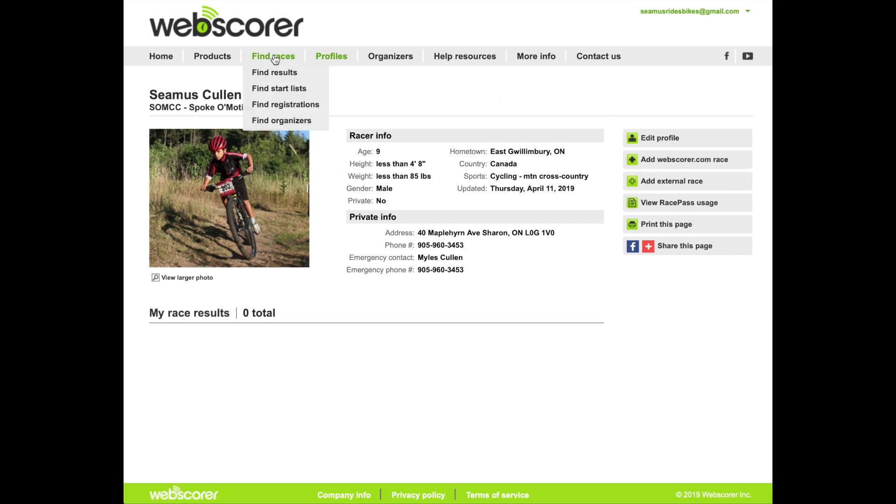
pyautogui.click(280, 120)
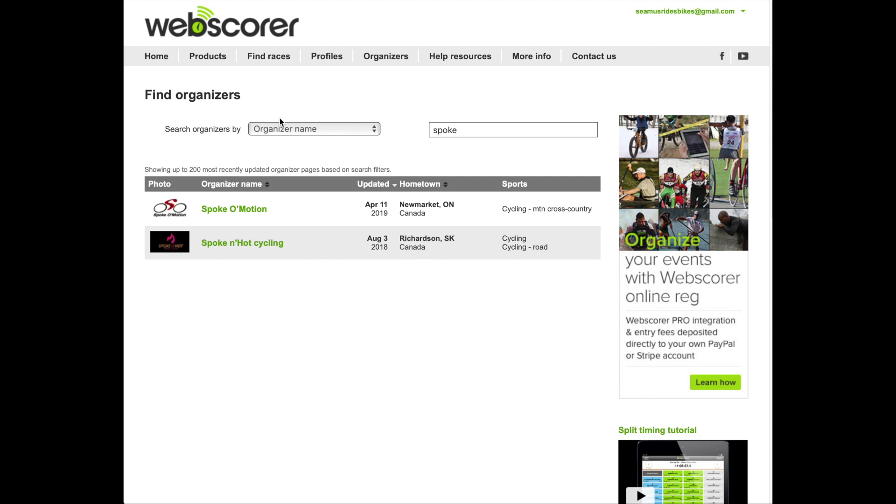
pyautogui.click(282, 133)
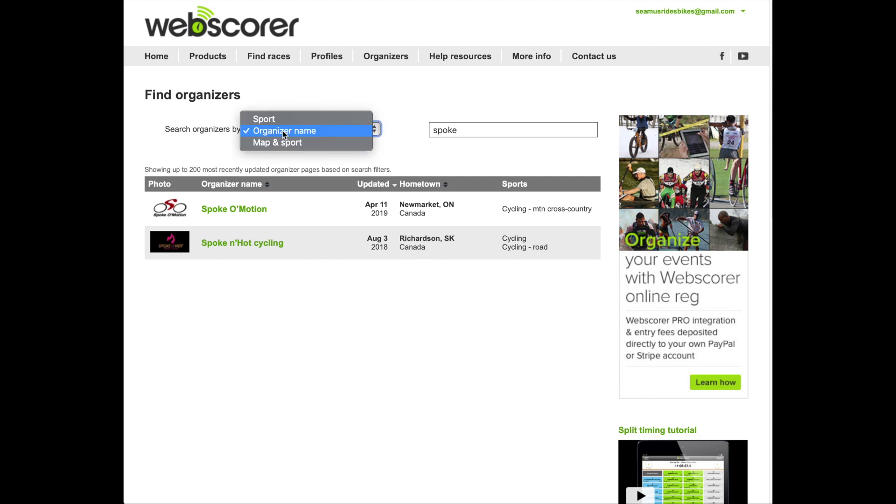
pyautogui.click(283, 134)
pyautogui.click(460, 134)
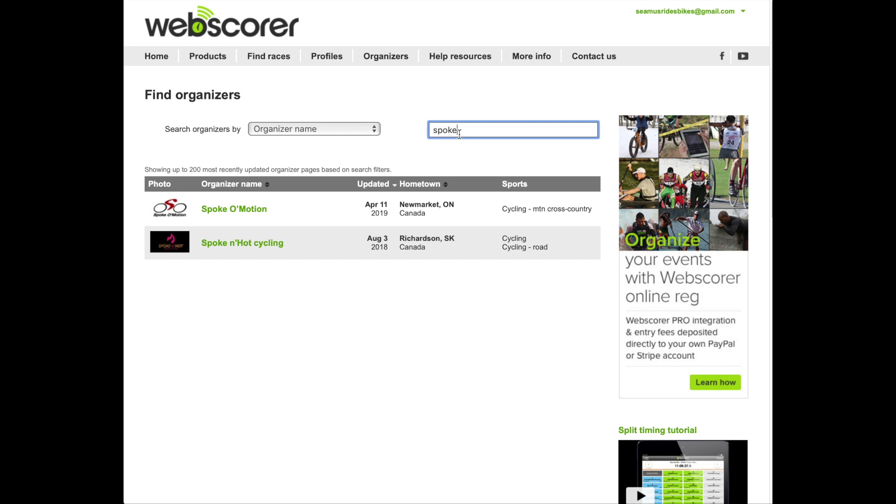
pyautogui.click(249, 213)
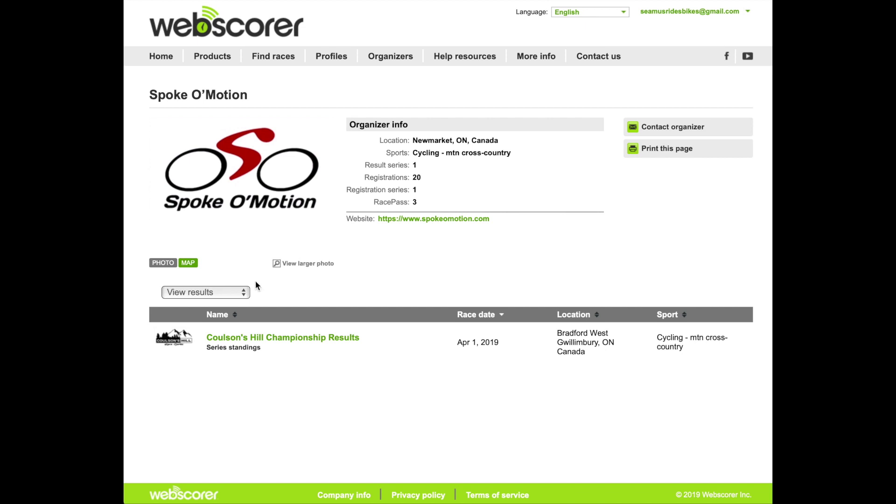
# - Switch Spoke O'Motion's listing to View registrations and scroll through its 24 events
pyautogui.click(224, 294)
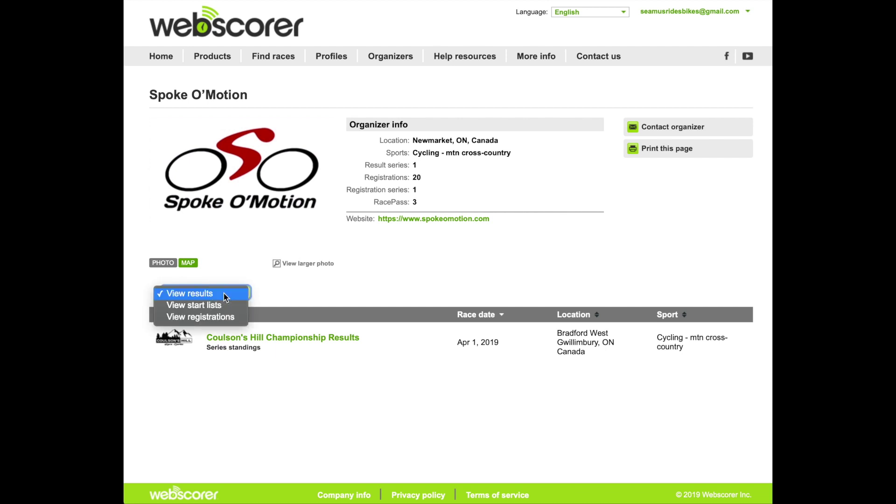
pyautogui.click(223, 318)
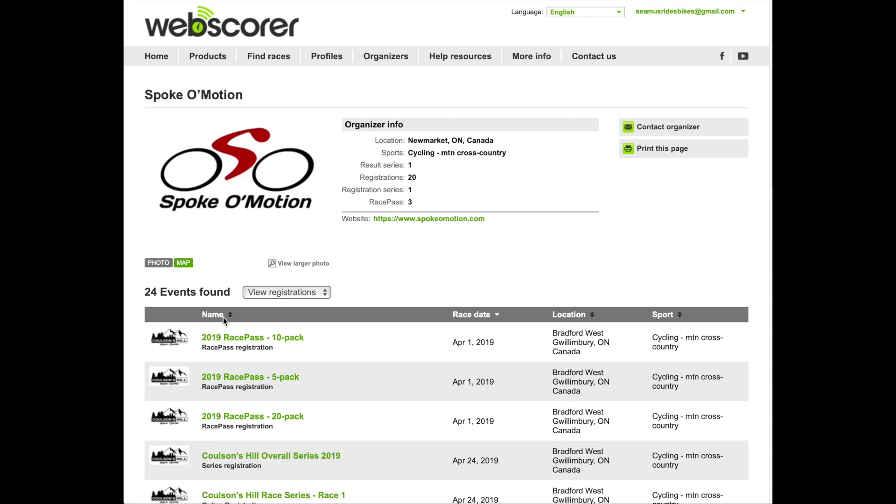
pyautogui.scroll(-5, 224, 317)
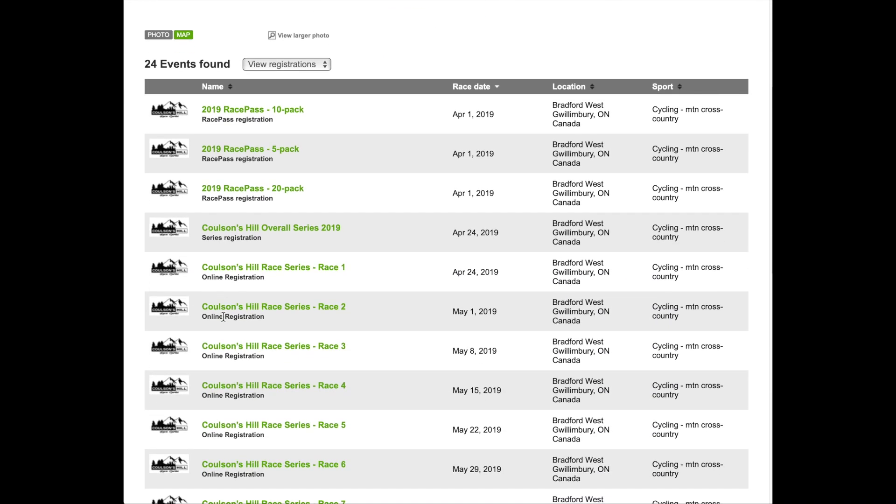
pyautogui.scroll(-2, 223, 318)
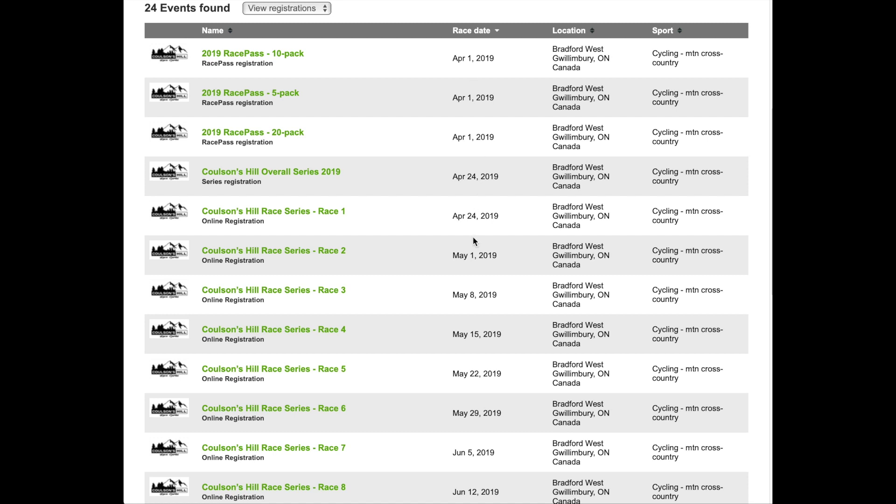
# - Open the 2019 RacePass - 20-pack registration and proceed to its 263.95 CAD confirmation page
pyautogui.click(274, 137)
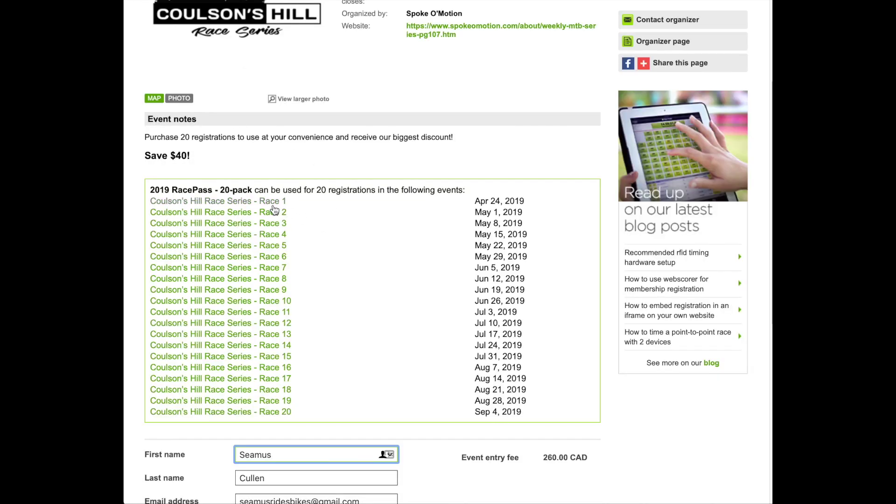
pyautogui.scroll(-5, 384, 377)
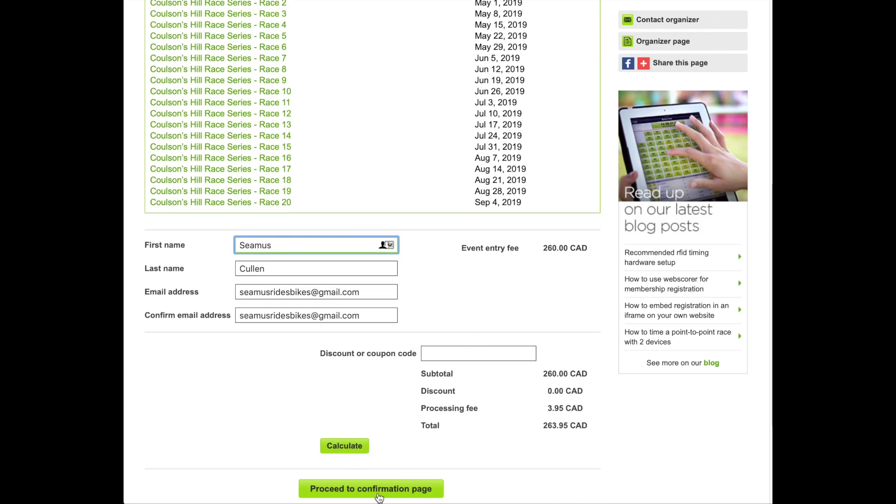
pyautogui.click(378, 495)
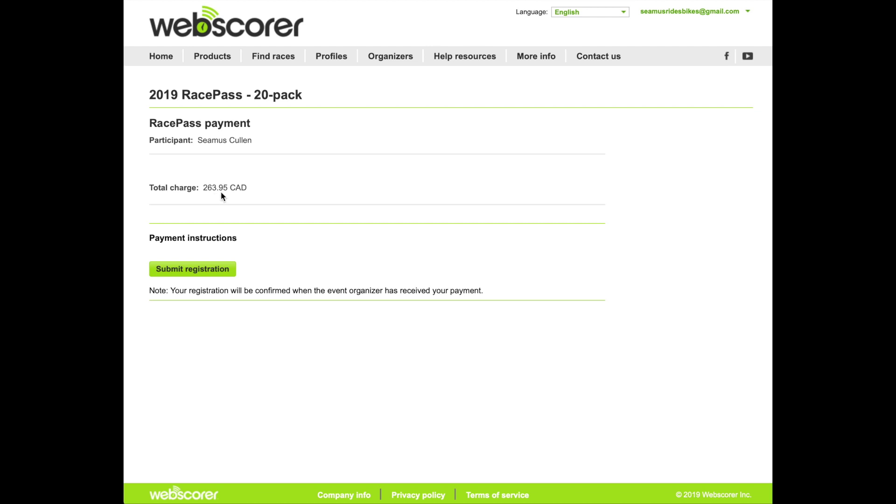
# - Submit the 2019 RacePass - 20-pack registration with payment pending
pyautogui.click(206, 270)
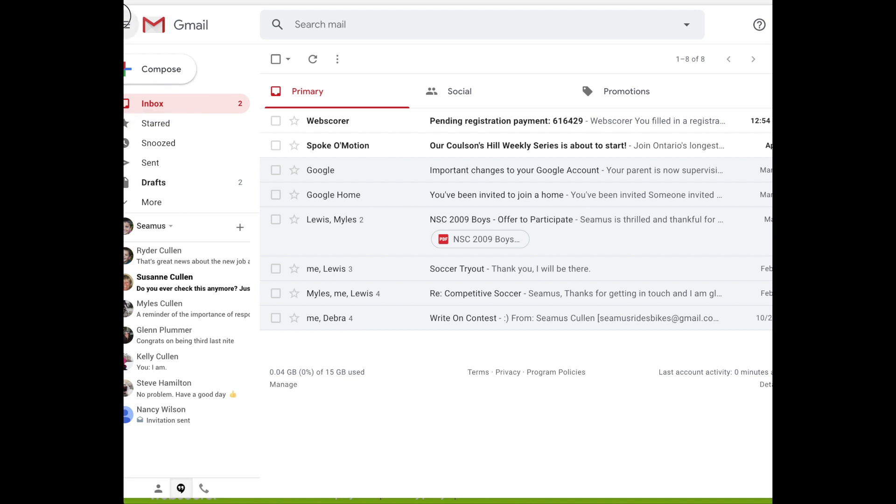
# - Read the Pending registration payment email, highlighting its opening line and the 263.95 CAD total
pyautogui.click(460, 129)
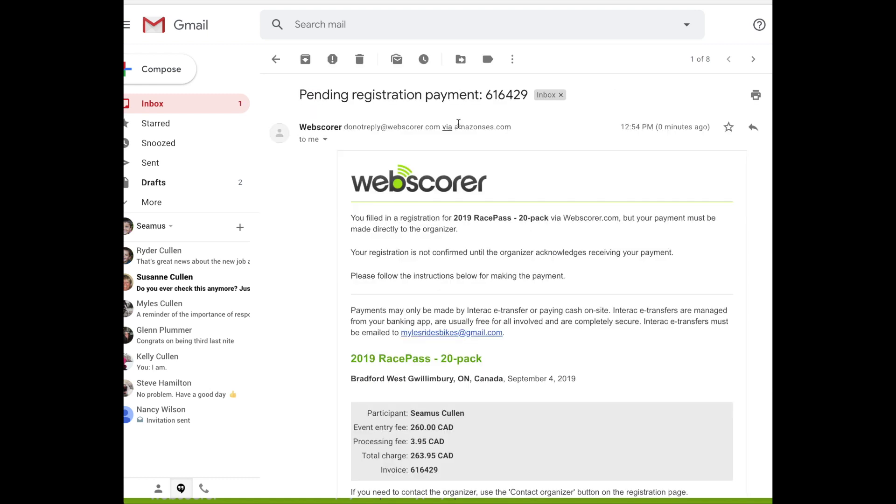
pyautogui.moveTo(446, 214); pyautogui.dragTo(547, 218)
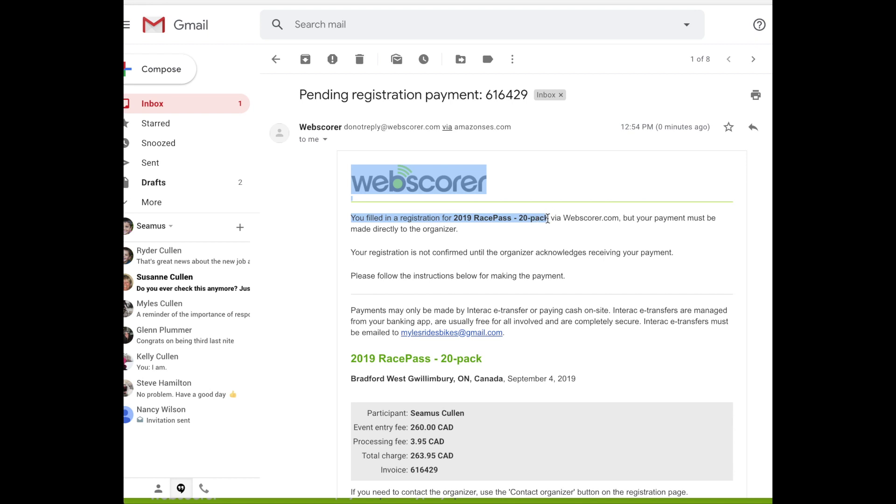
pyautogui.click(447, 454)
pyautogui.moveTo(447, 455); pyautogui.dragTo(411, 455)
pyautogui.click(415, 442)
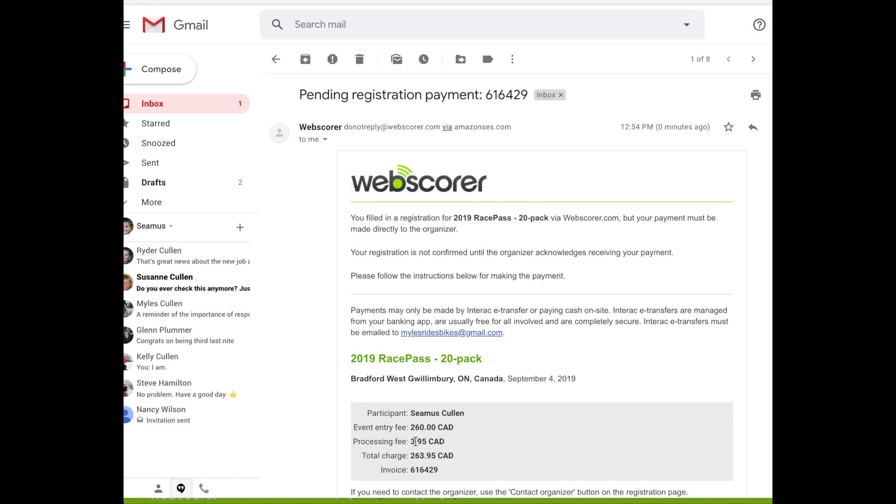
pyautogui.scroll(-2, 415, 442)
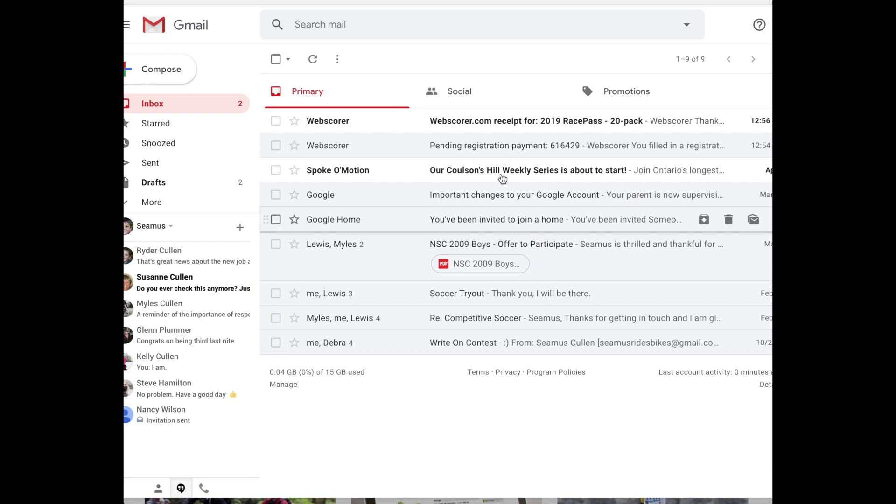
# - Open the 2019 RacePass - 20-pack receipt email, then switch back to Safari
pyautogui.click(491, 120)
pyautogui.doubleClick(415, 97)
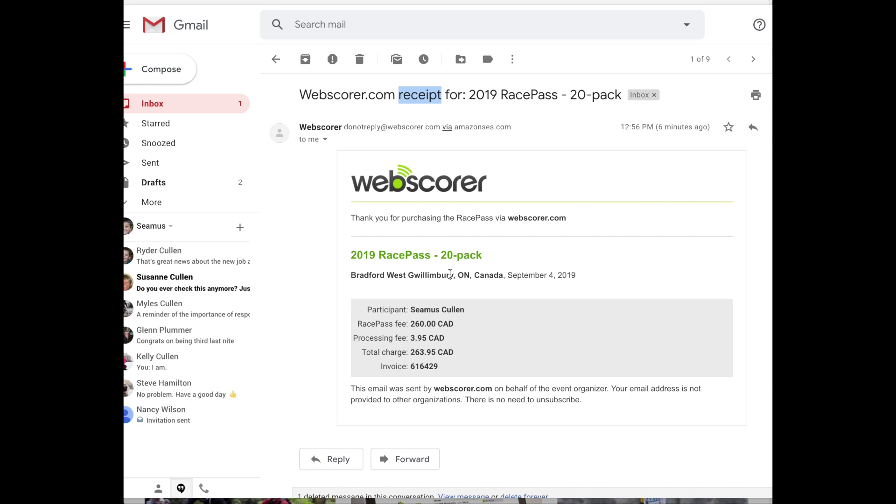
pyautogui.press('super+Tab')
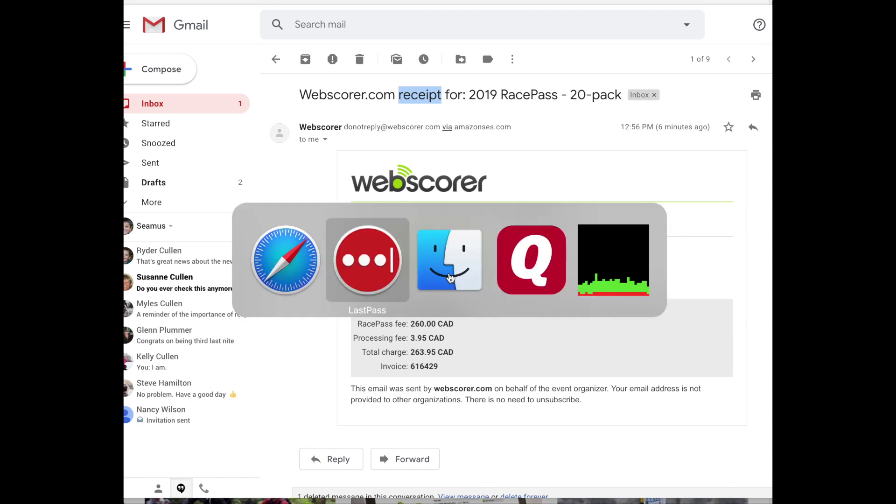
pyautogui.press('super+shift+Tab')
pyautogui.press('super+shift+Tab')
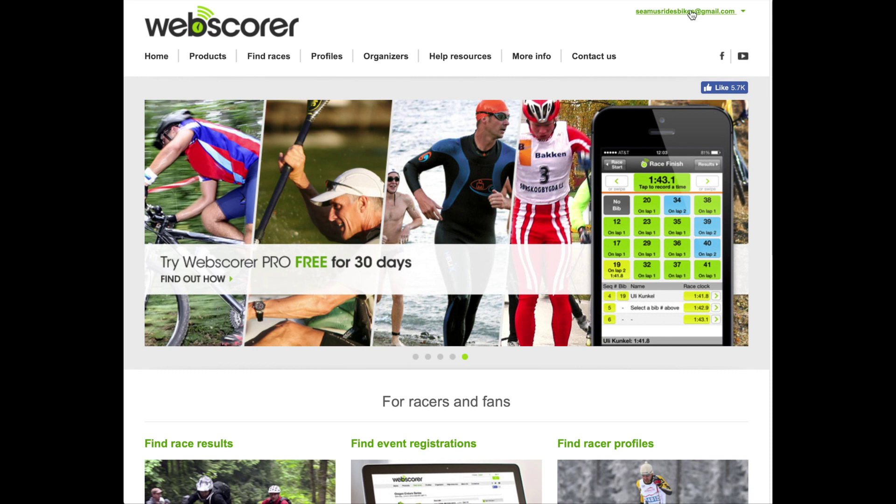
# - Search organizers for 'spoke' and open the Spoke O'Motion organizer page
pyautogui.moveTo(256, 61)
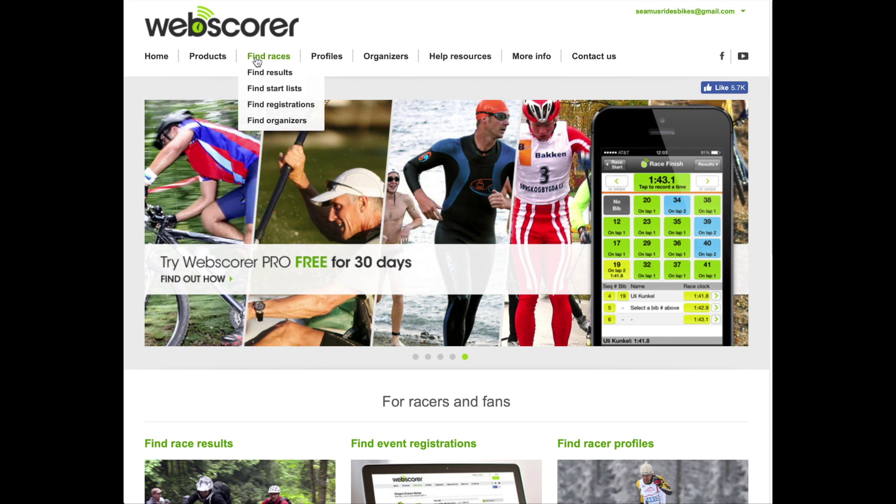
pyautogui.click(274, 123)
pyautogui.click(475, 131)
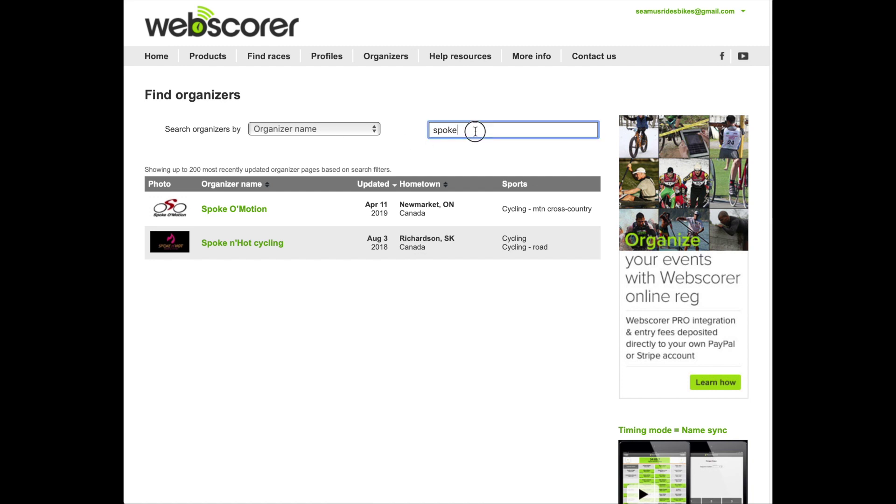
pyautogui.click(242, 211)
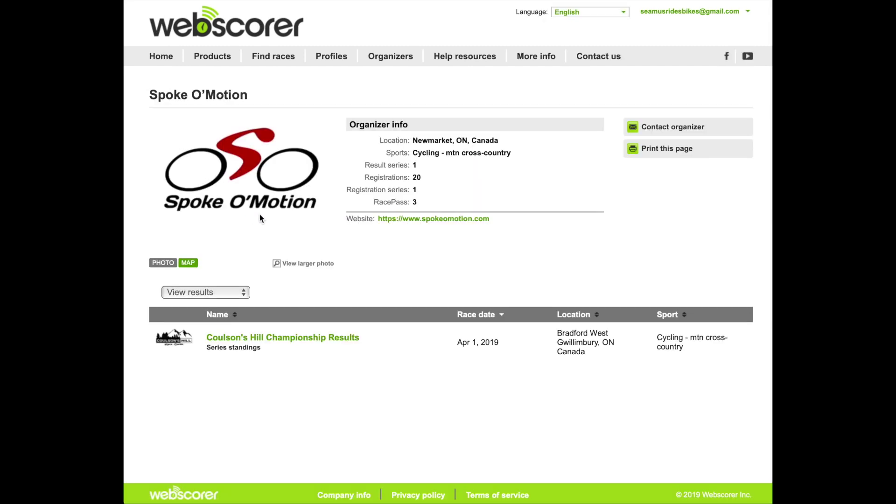
# - List Spoke O'Motion's registrations and locate the Coulson's Hill Overall Series 2019 event
pyautogui.click(220, 292)
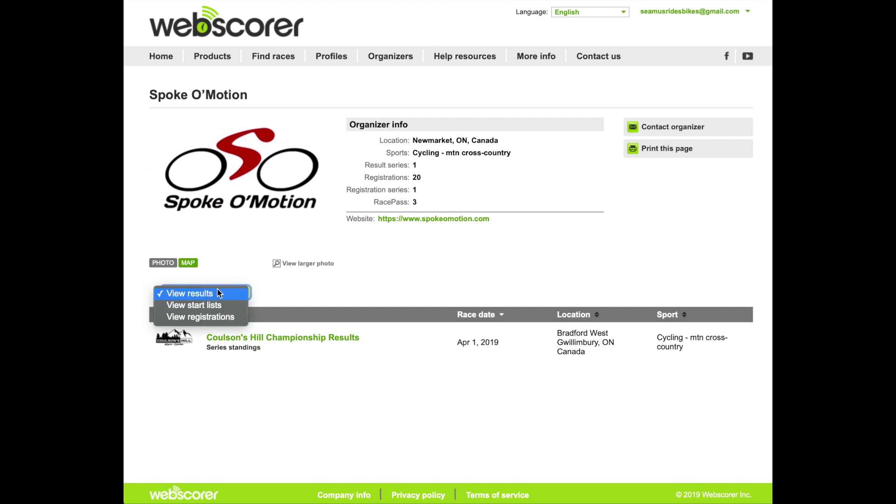
pyautogui.click(214, 318)
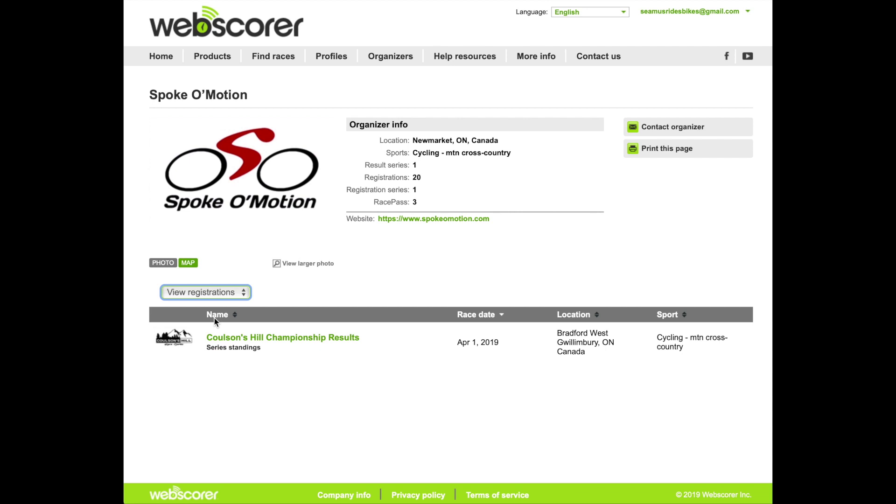
pyautogui.scroll(-5, 426, 299)
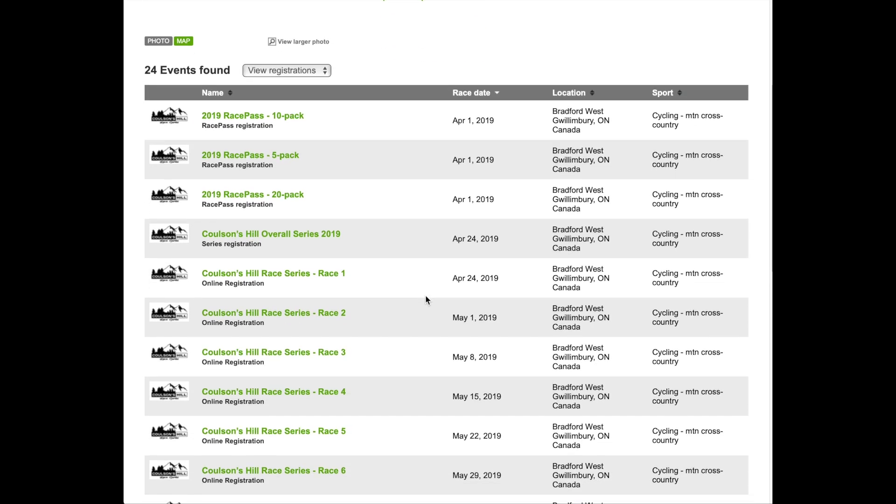
pyautogui.scroll(-2, 426, 299)
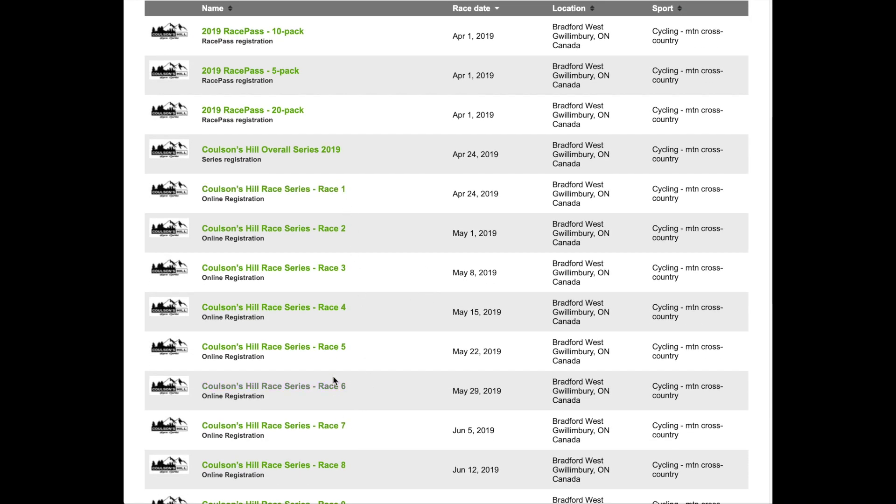
pyautogui.scroll(2, 333, 209)
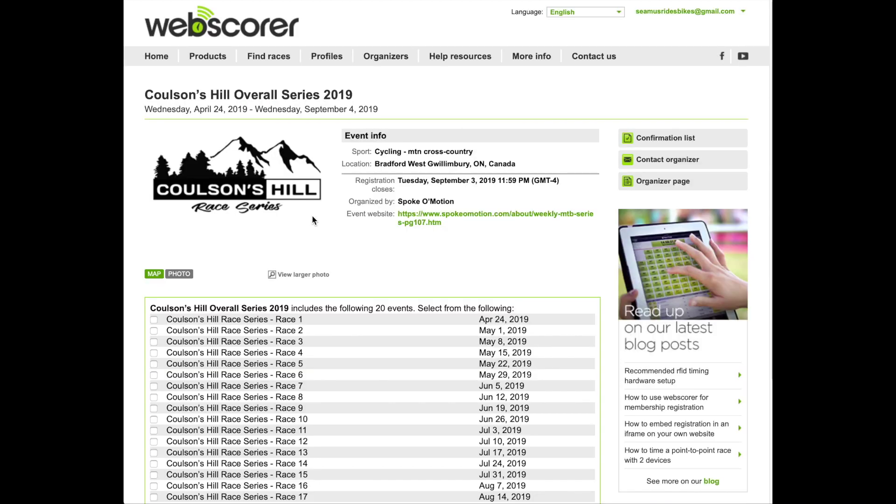
# - Tick Race 1 through Race 10 in the series race list
pyautogui.scroll(-5, 312, 220)
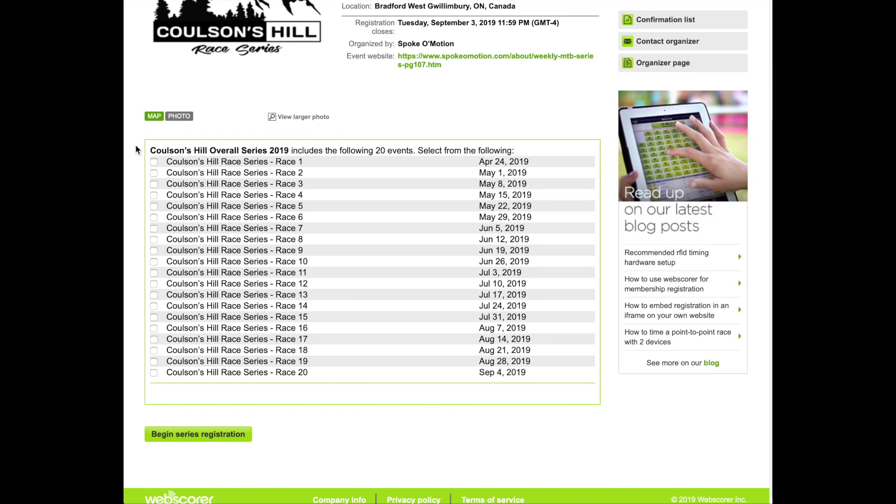
pyautogui.click(154, 162)
pyautogui.click(154, 173)
pyautogui.click(154, 184)
pyautogui.click(154, 195)
pyautogui.click(154, 206)
pyautogui.click(154, 218)
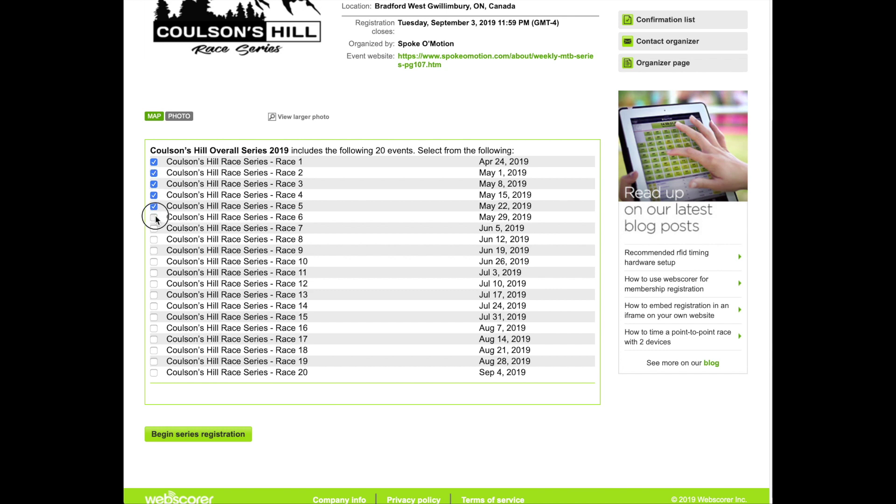
pyautogui.click(154, 228)
pyautogui.click(153, 240)
pyautogui.click(154, 251)
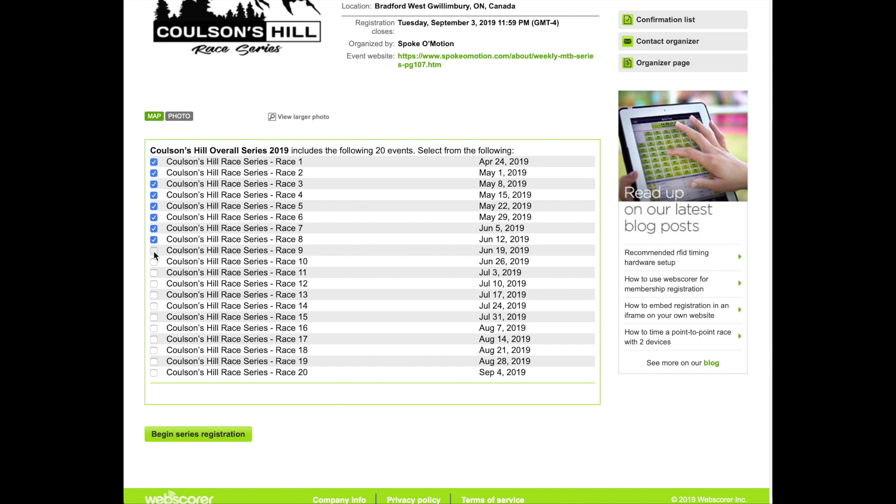
pyautogui.click(156, 264)
# - Tick Race 11 through Race 20 and begin the series registration
pyautogui.click(155, 274)
pyautogui.click(155, 285)
pyautogui.click(155, 296)
pyautogui.click(154, 307)
pyautogui.click(154, 318)
pyautogui.click(155, 329)
pyautogui.click(155, 340)
pyautogui.click(154, 350)
pyautogui.click(155, 362)
pyautogui.click(154, 373)
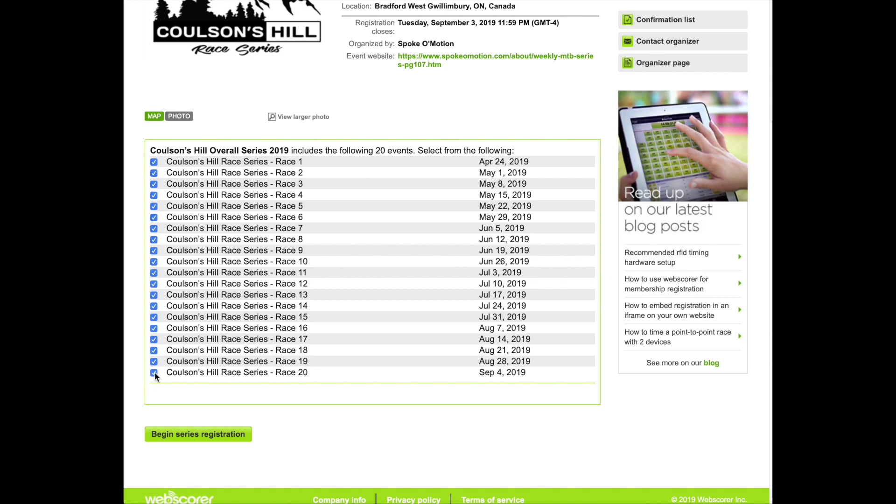
pyautogui.click(205, 436)
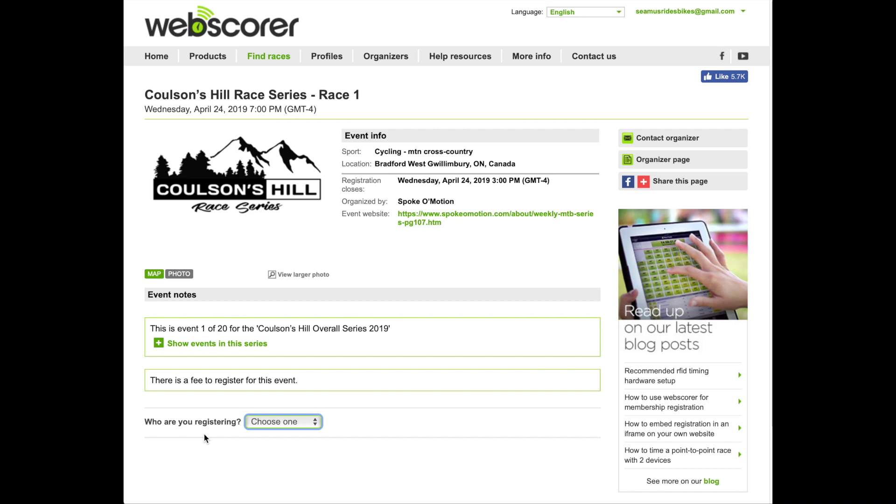
# - Register yourself as the rider in the Sport - 3 laps category
pyautogui.click(280, 423)
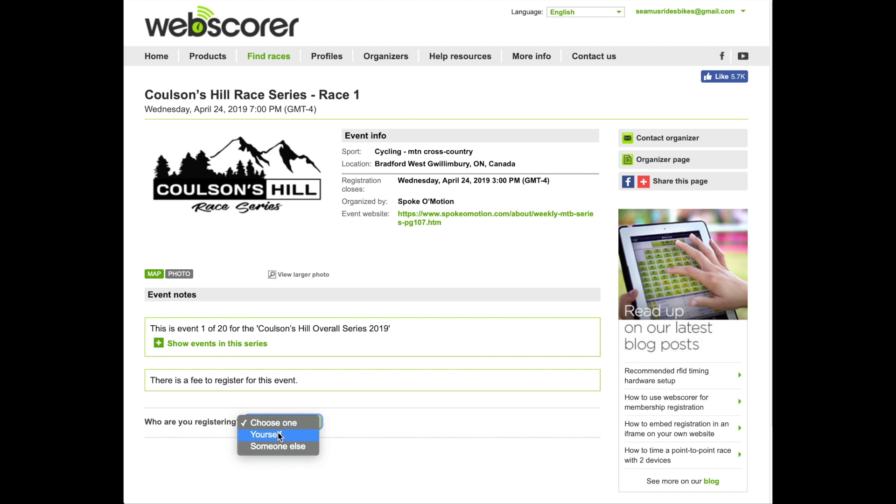
pyautogui.click(279, 435)
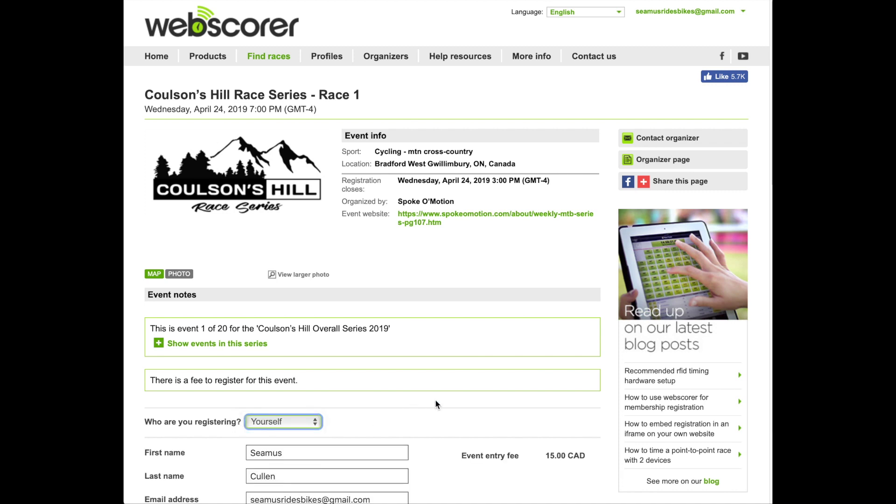
pyautogui.scroll(-3, 436, 404)
pyautogui.scroll(-5, 437, 404)
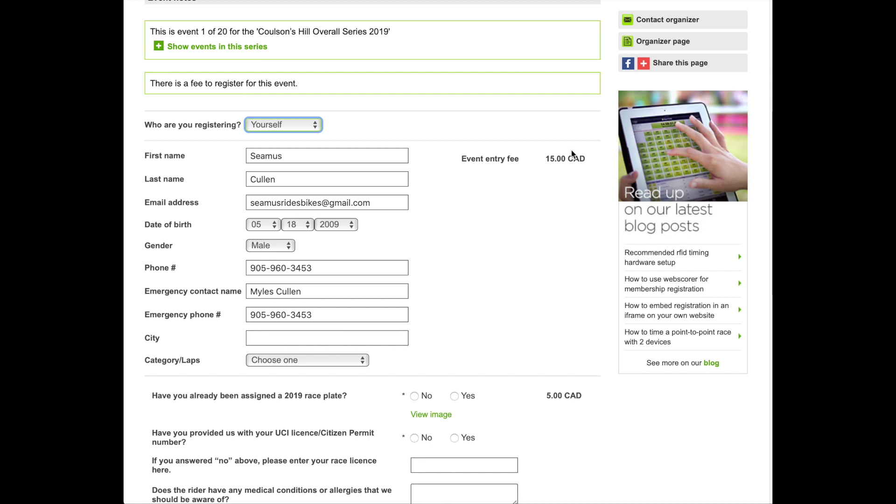
pyautogui.scroll(-2, 350, 345)
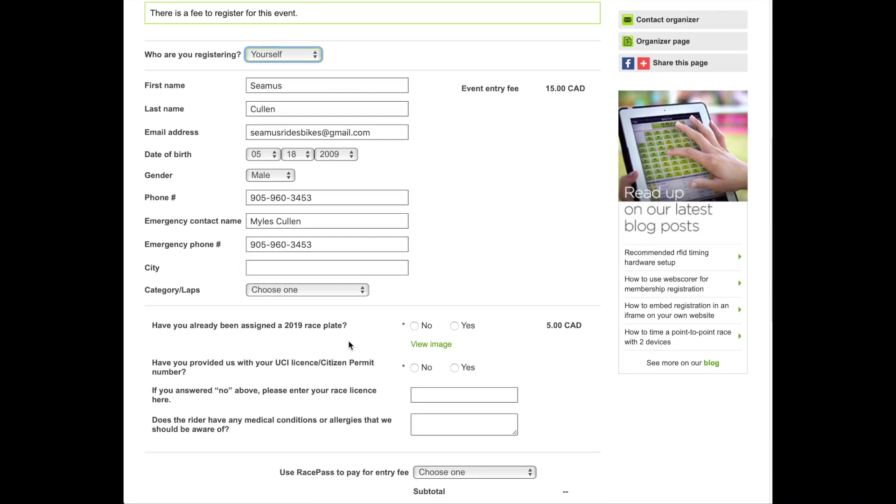
pyautogui.click(291, 290)
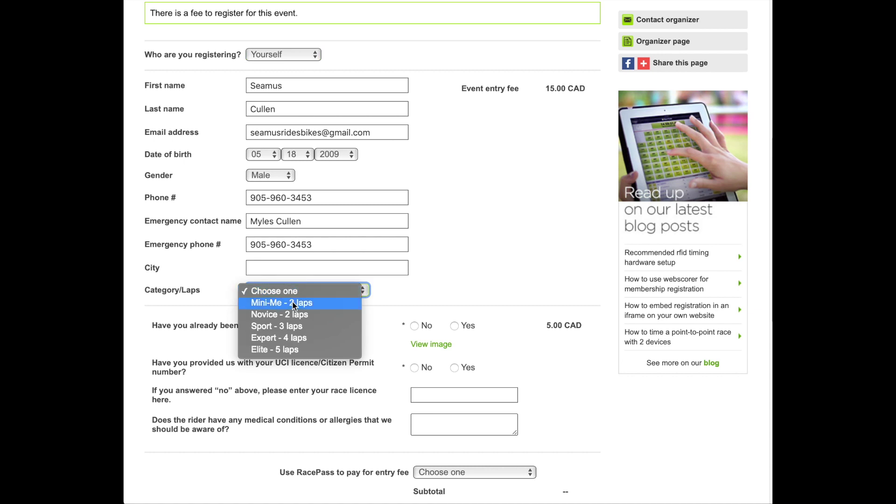
pyautogui.click(291, 329)
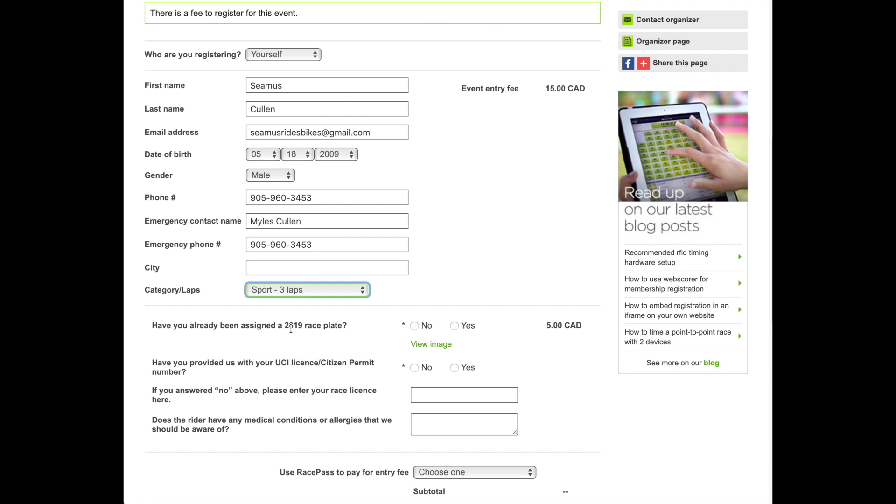
# - Answer Yes to the race-plate question
pyautogui.moveTo(209, 329); pyautogui.dragTo(332, 332)
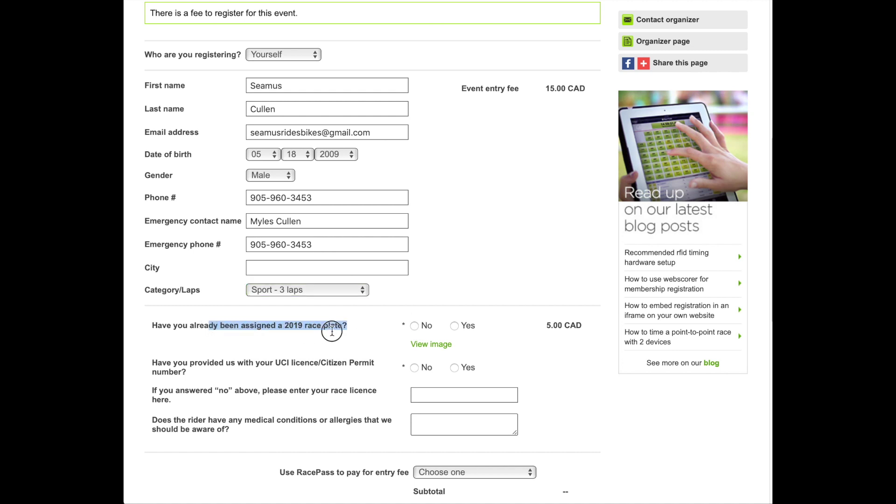
pyautogui.click(454, 328)
pyautogui.click(408, 331)
pyautogui.click(415, 326)
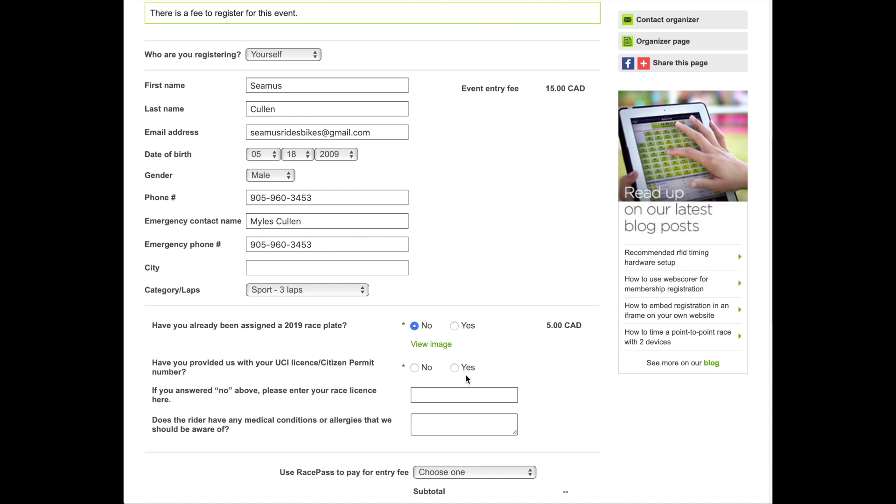
pyautogui.click(456, 329)
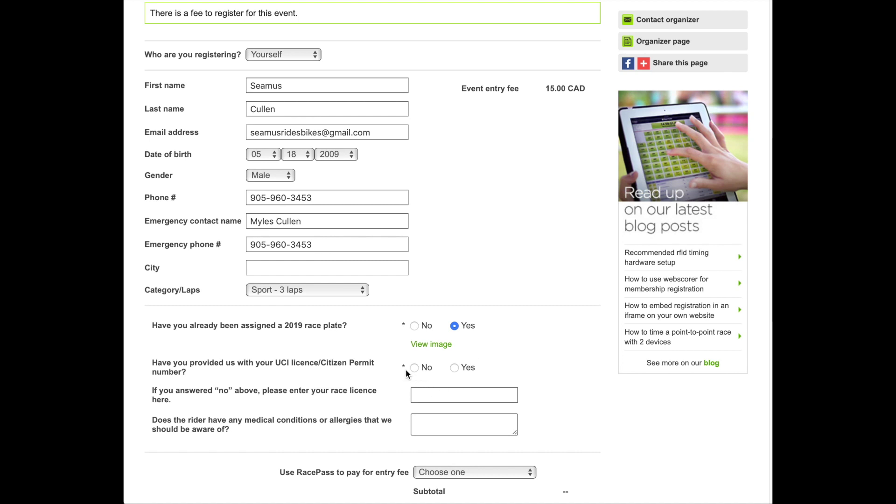
# - Answer No for UCI licence, enter the race licence number, and note 'Allergy to bees'
pyautogui.moveTo(274, 363); pyautogui.dragTo(375, 367)
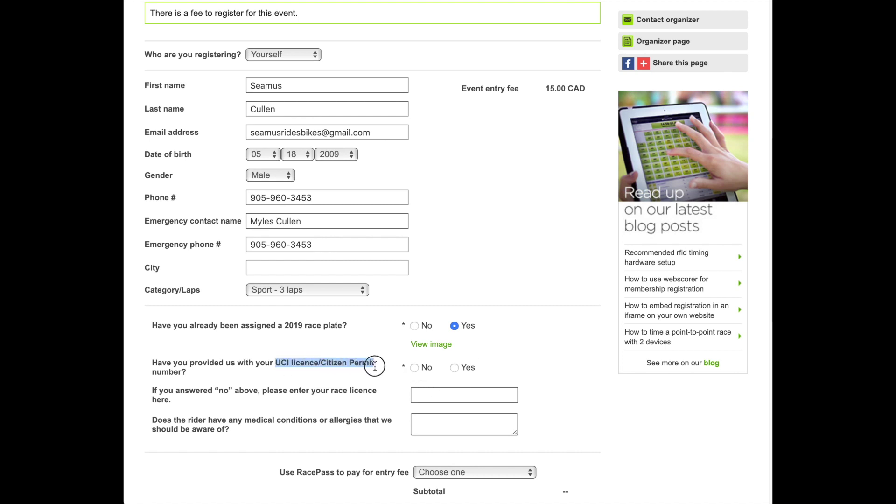
pyautogui.click(415, 368)
pyautogui.click(426, 392)
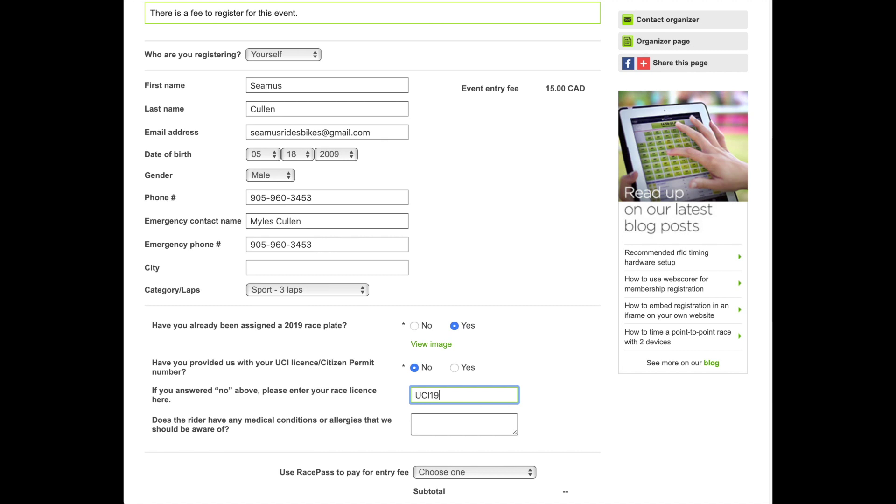
pyautogui.click(420, 421)
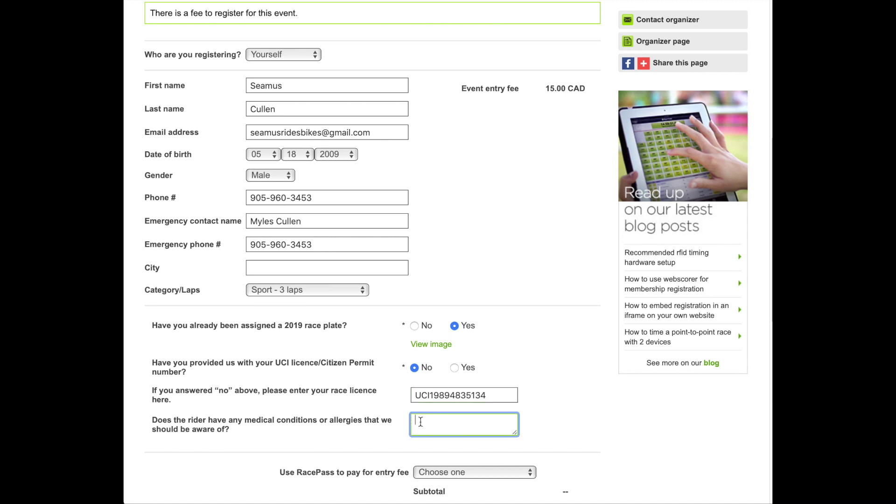
pyautogui.write('Allergy to bees')
pyautogui.scroll(-3, 374, 252)
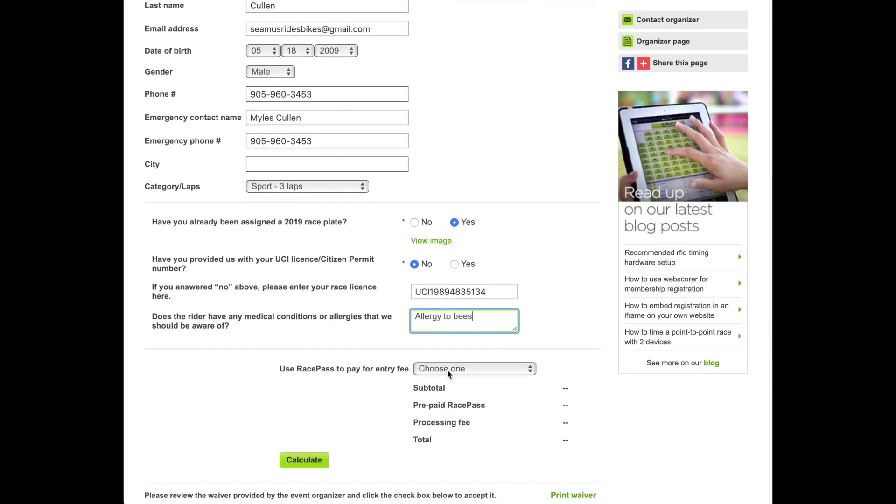
# - Pay with the 2019 RacePass - 20-pack and calculate the entry fee
pyautogui.click(449, 371)
pyautogui.click(336, 377)
pyautogui.click(443, 376)
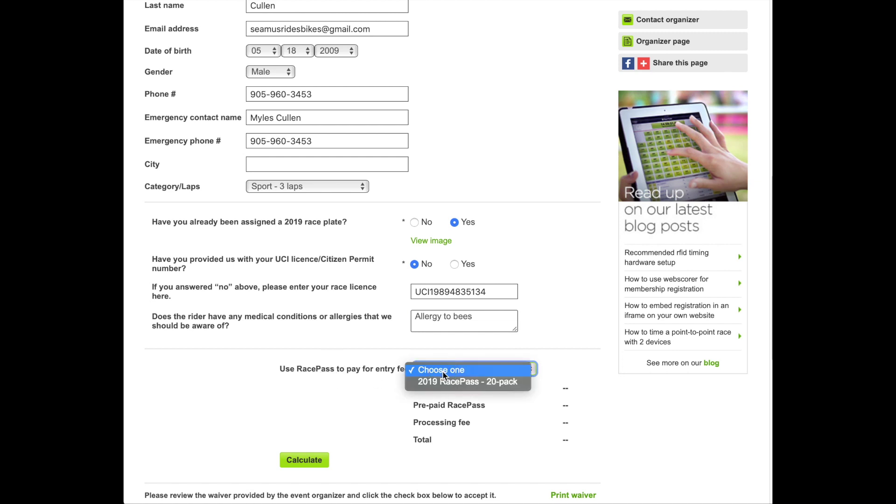
pyautogui.click(444, 383)
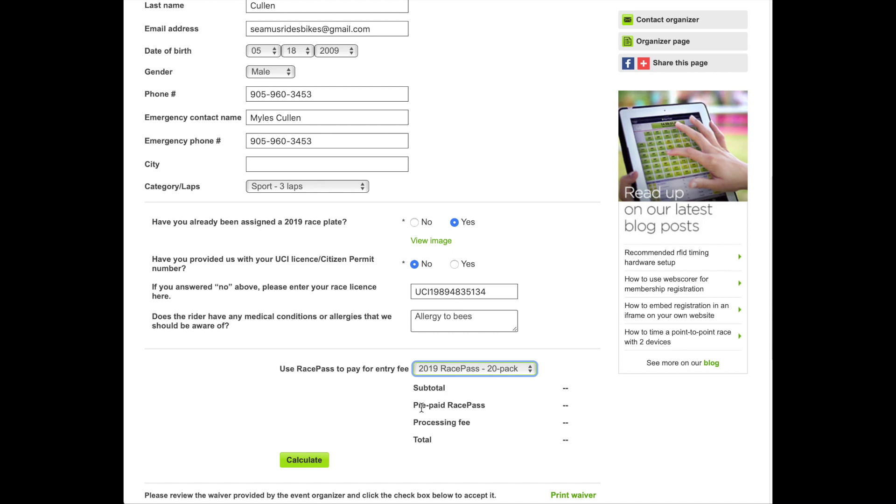
pyautogui.scroll(-2, 418, 420)
pyautogui.click(311, 420)
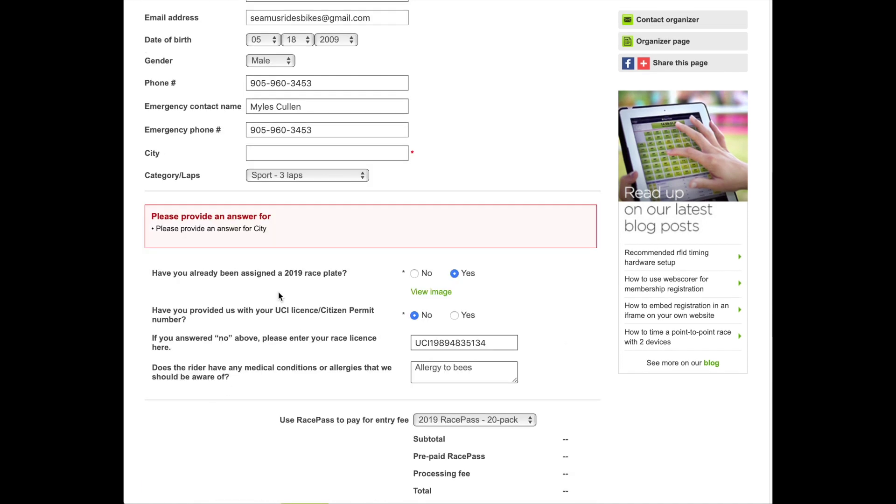
# - Fill in the missing City and recalculate to a 0.00 CAD total
pyautogui.click(297, 152)
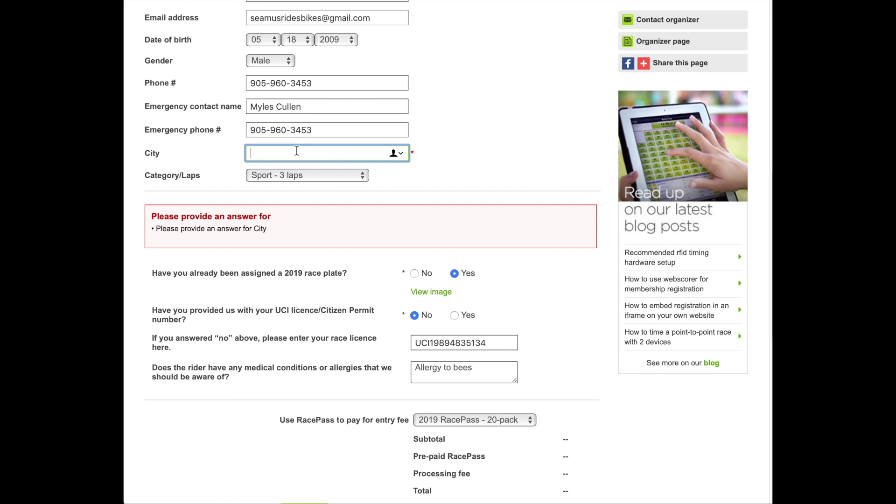
pyautogui.write('Sharon')
pyautogui.scroll(-4, 322, 280)
pyautogui.click(312, 322)
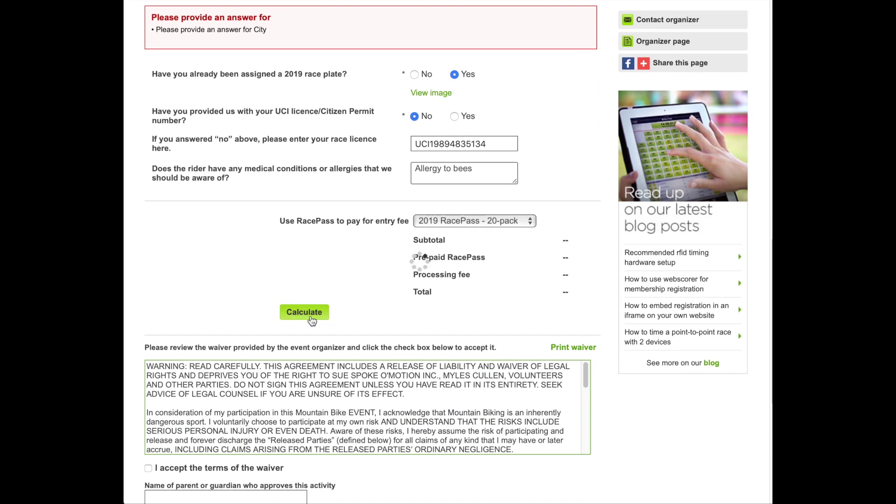
pyautogui.moveTo(540, 230); pyautogui.dragTo(589, 225)
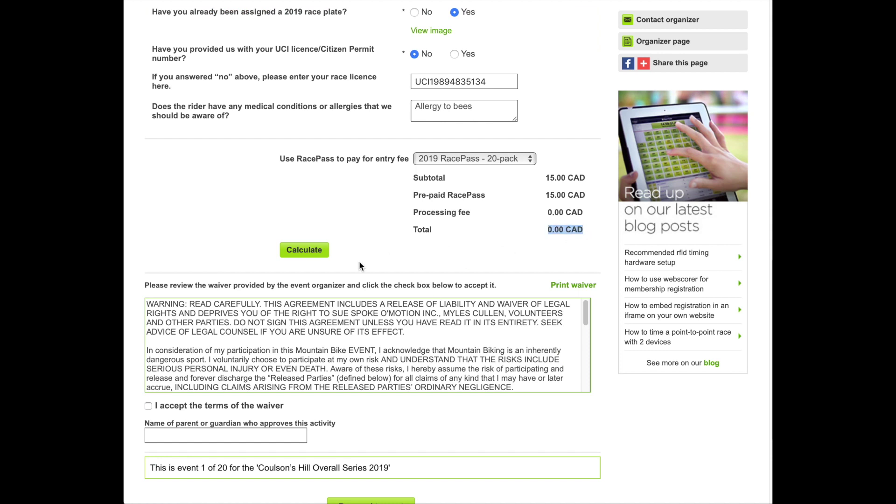
# - Accept the waiver and enter the parent or guardian's name
pyautogui.scroll(-2, 327, 280)
pyautogui.click(149, 317)
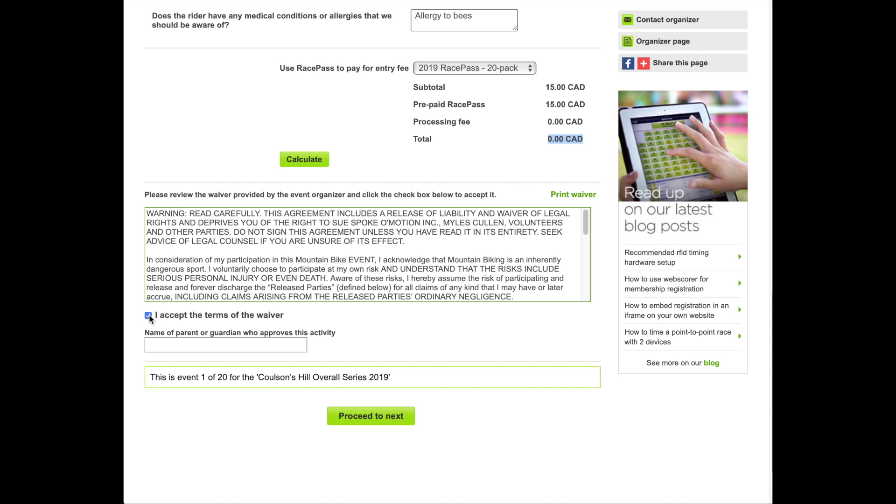
pyautogui.click(162, 345)
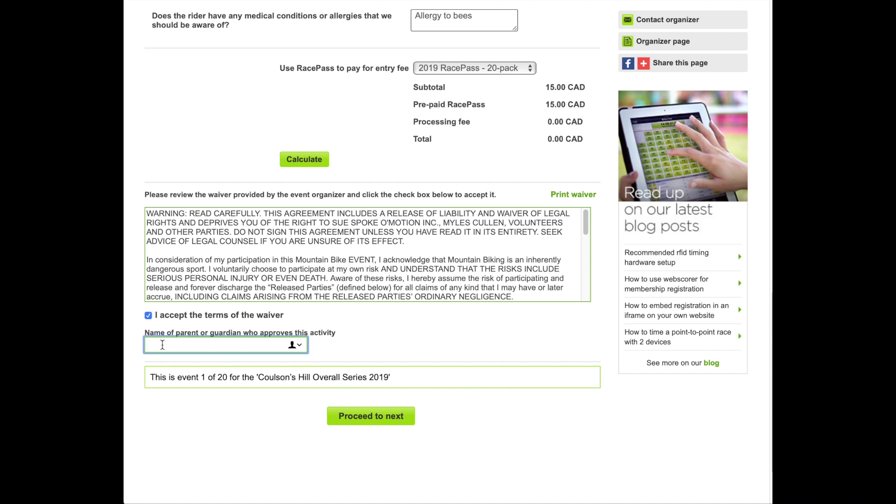
# - Move on to Race 2 and pay it with the 2019 RacePass - 20-pack for 0.00 CAD
pyautogui.click(361, 417)
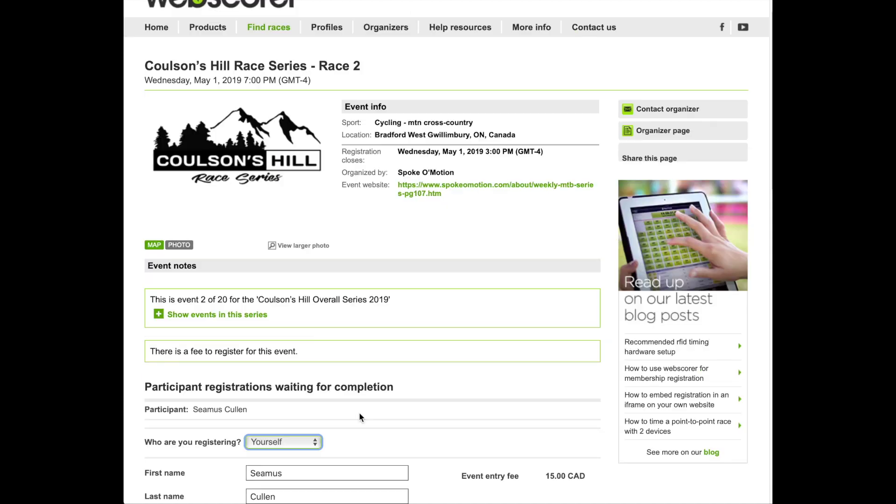
pyautogui.scroll(-6, 359, 417)
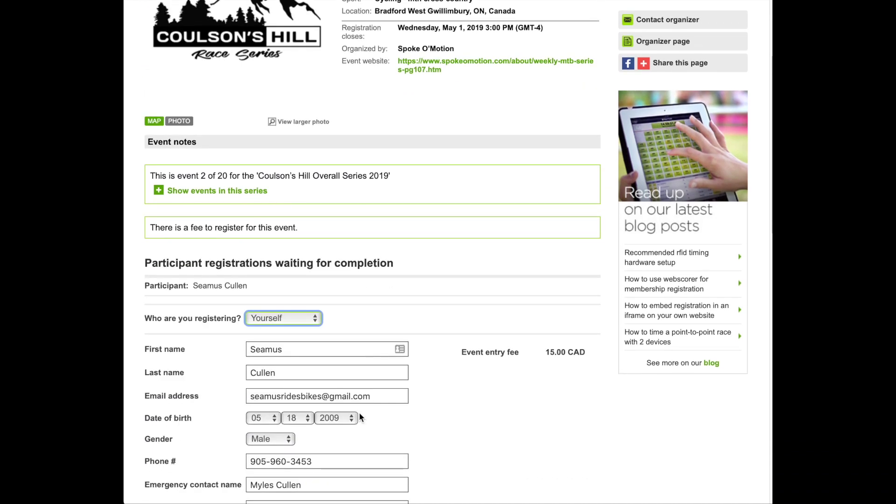
pyautogui.scroll(-8, 359, 417)
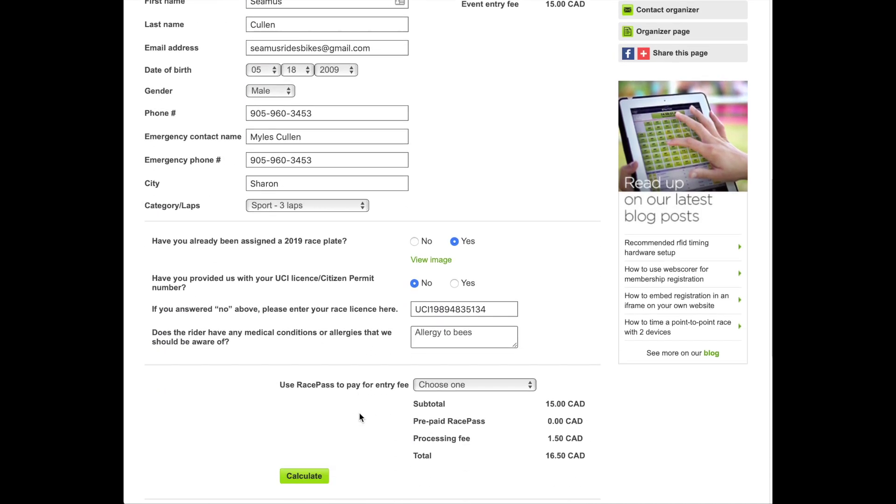
pyautogui.scroll(-5, 360, 416)
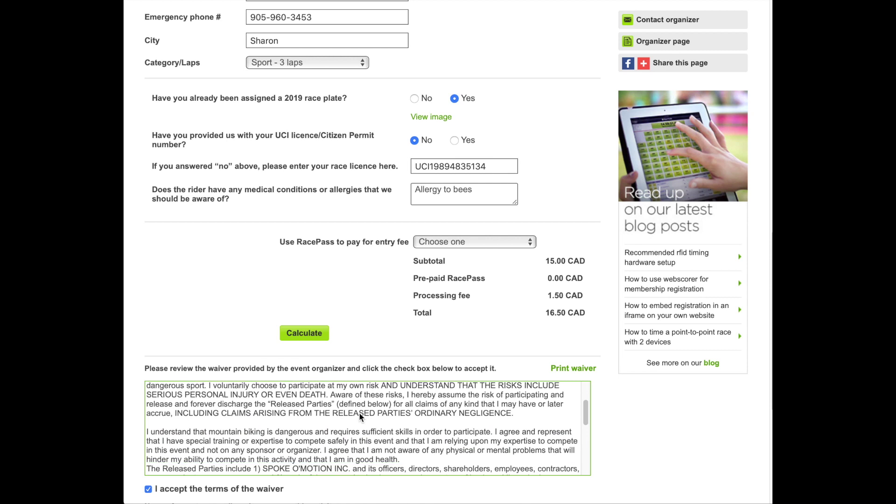
pyautogui.click(445, 242)
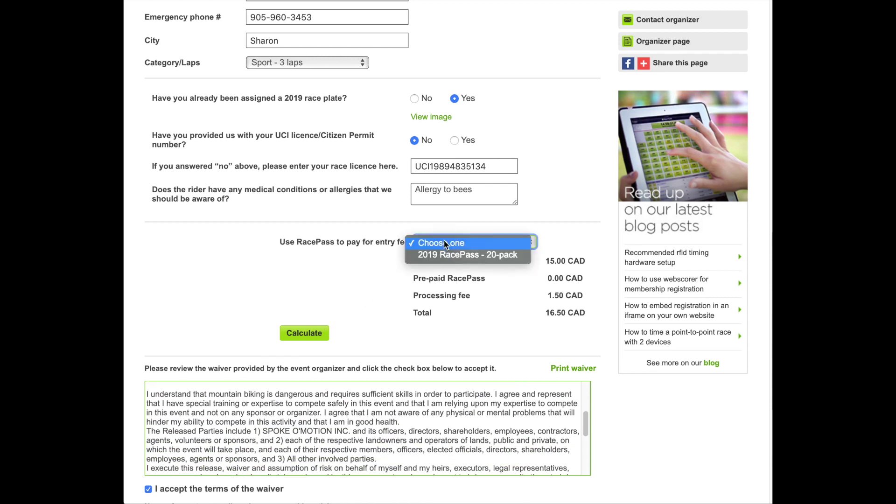
pyautogui.click(444, 254)
pyautogui.click(315, 339)
pyautogui.scroll(-6, 421, 330)
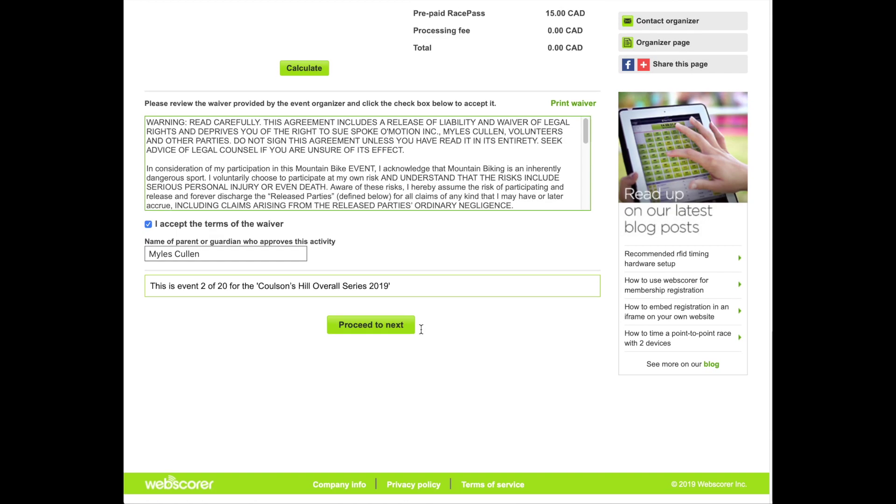
# - Submit Race 2, then try submitting the Race 3 form to move on
pyautogui.click(374, 338)
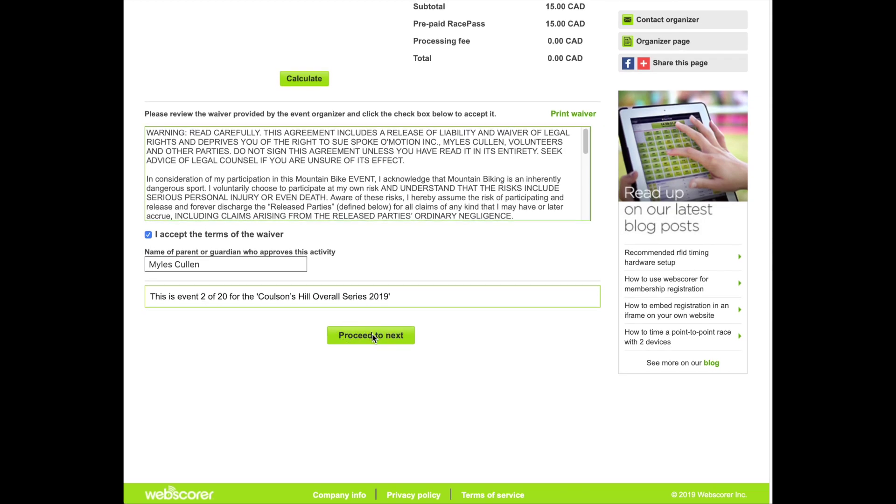
pyautogui.scroll(-3, 374, 338)
pyautogui.scroll(-6, 373, 338)
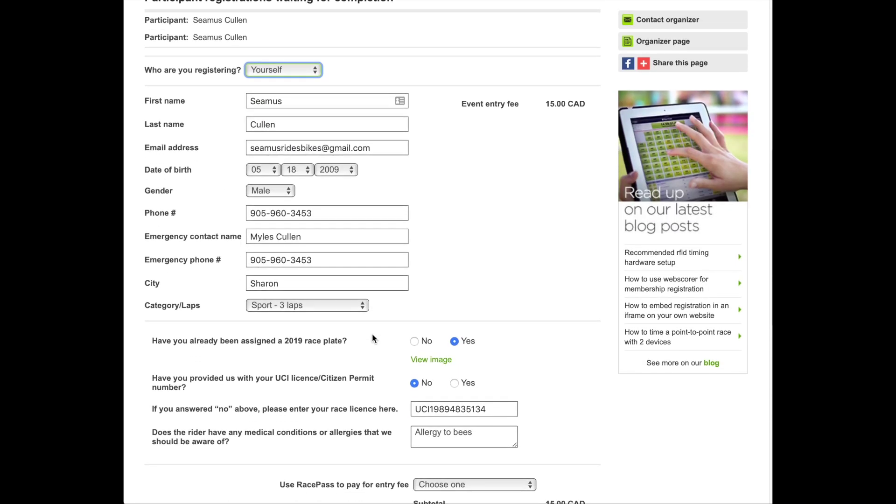
pyautogui.scroll(-10, 374, 338)
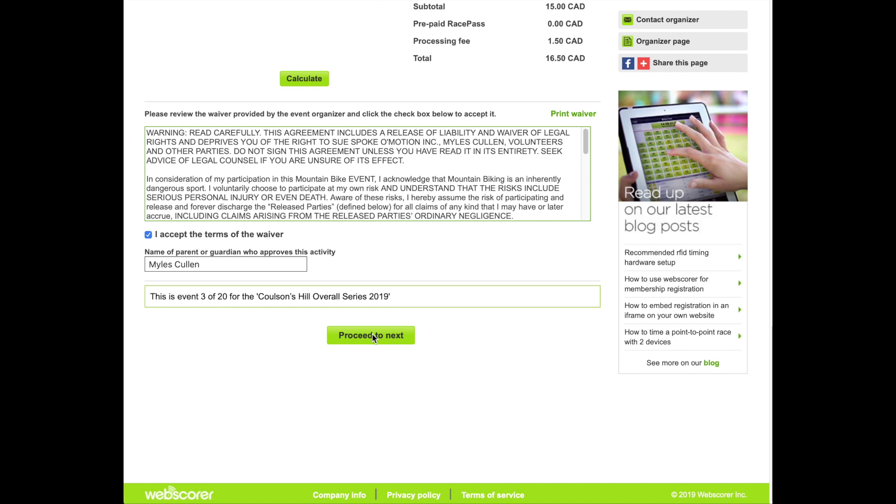
pyautogui.click(372, 336)
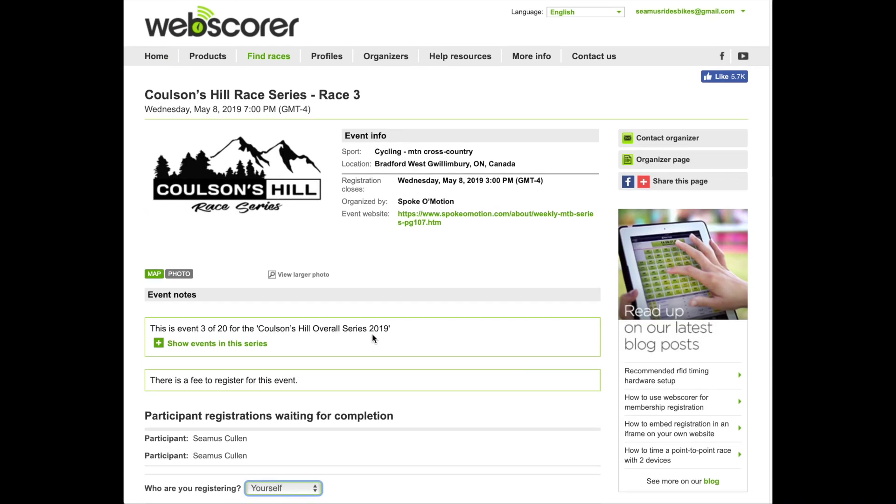